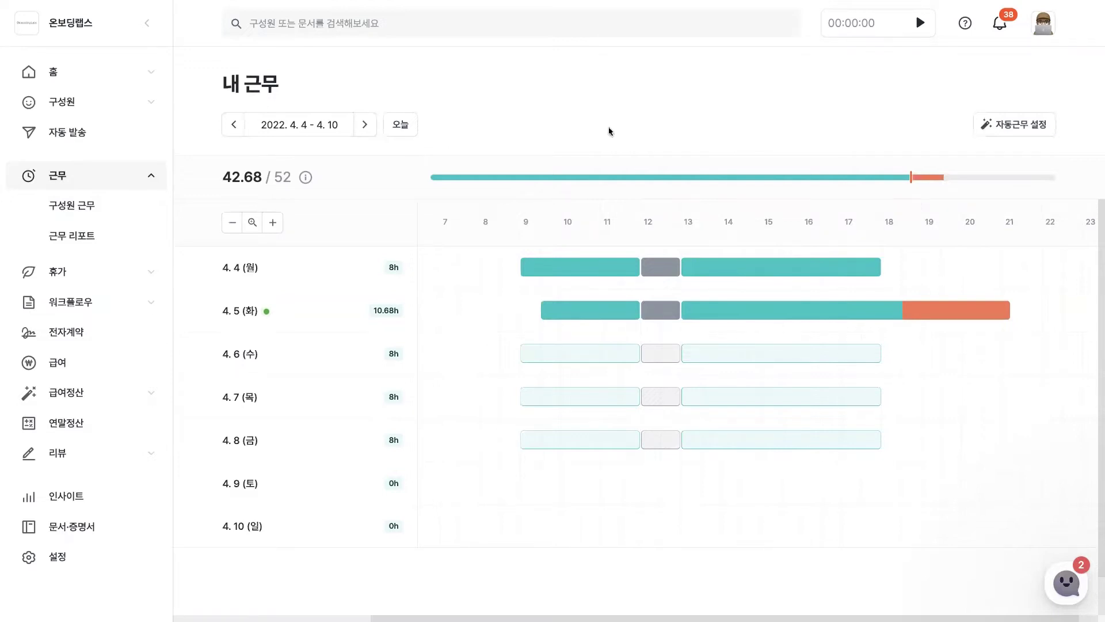
click(1020, 129)
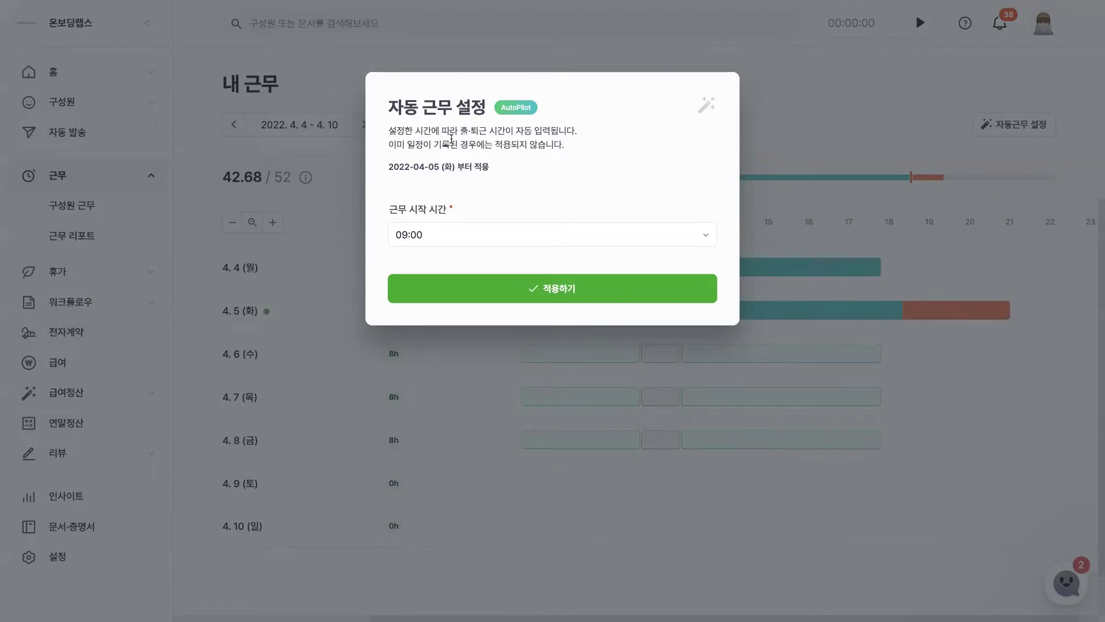
click(437, 238)
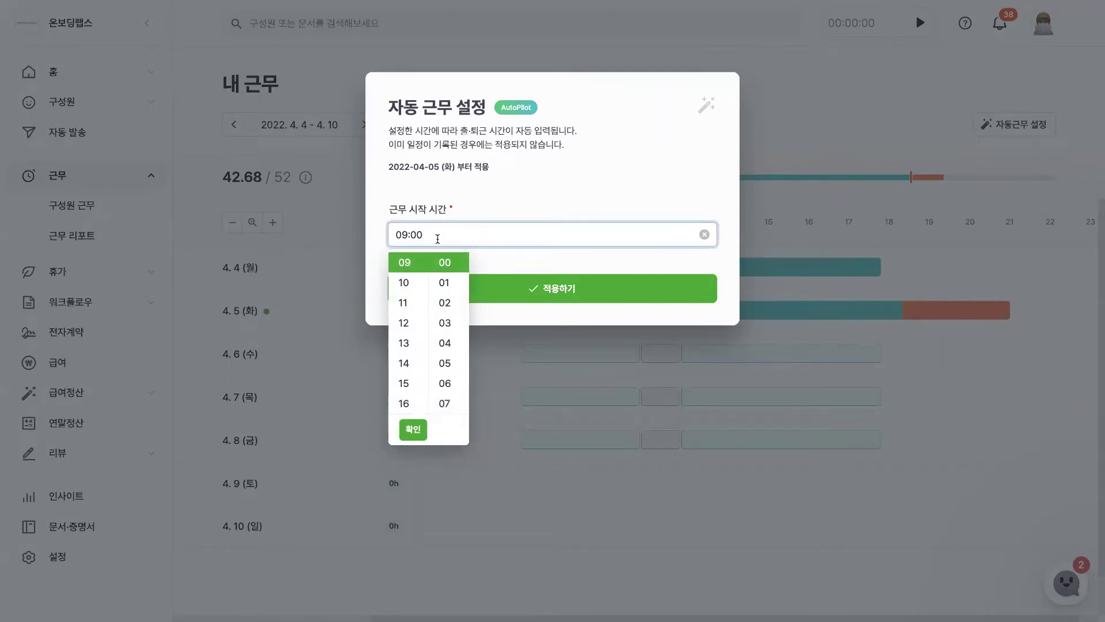
scroll(452, 356, down, 5)
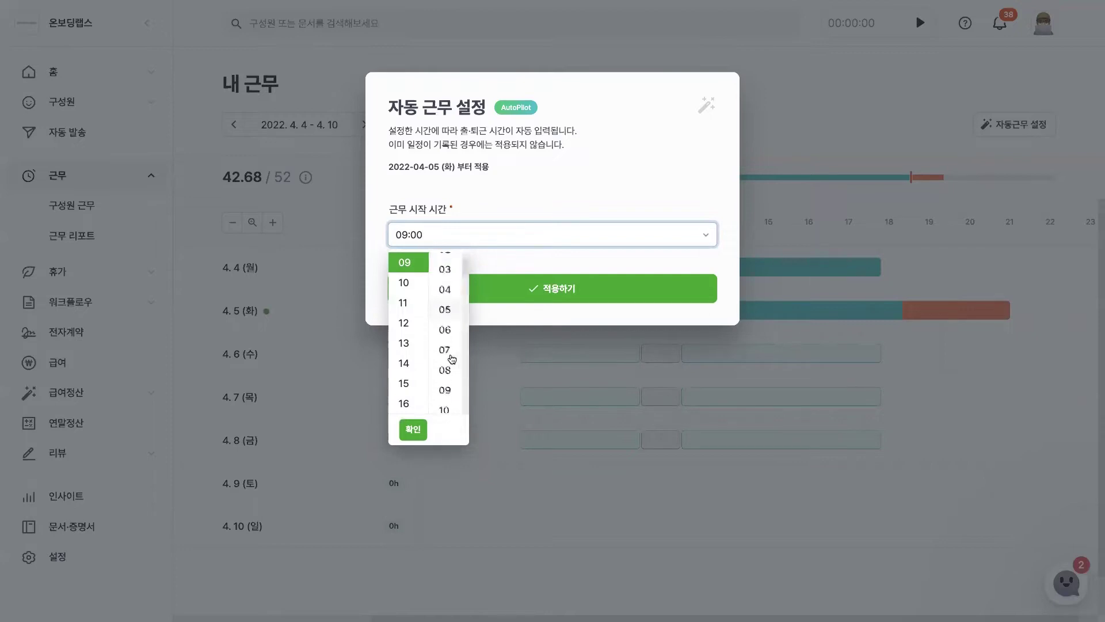
scroll(452, 359, down, 6)
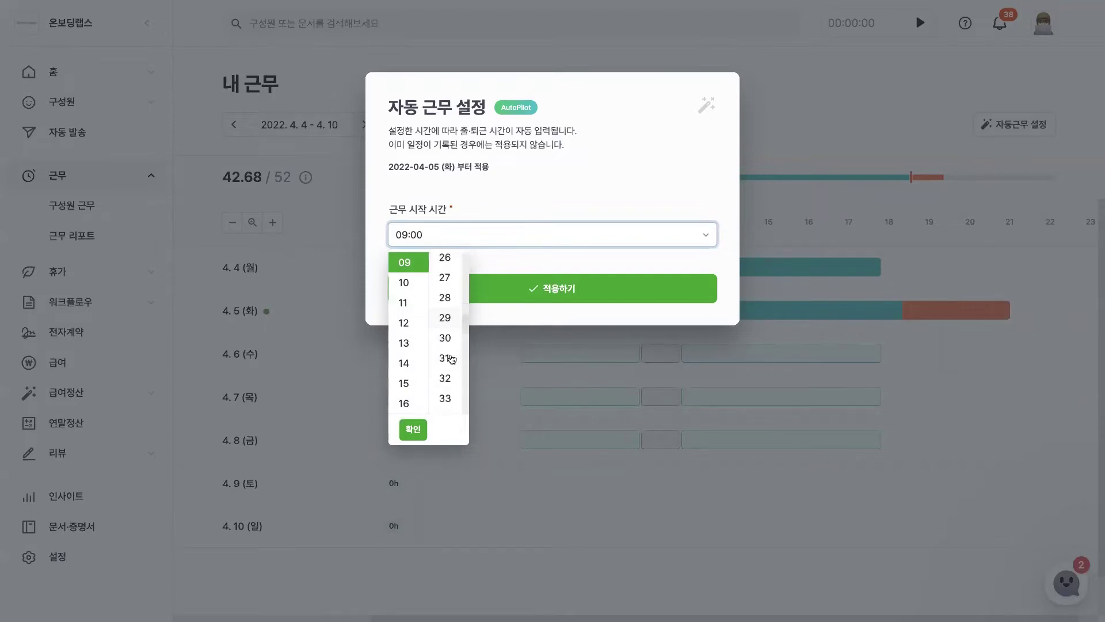
click(451, 338)
click(532, 214)
click(811, 141)
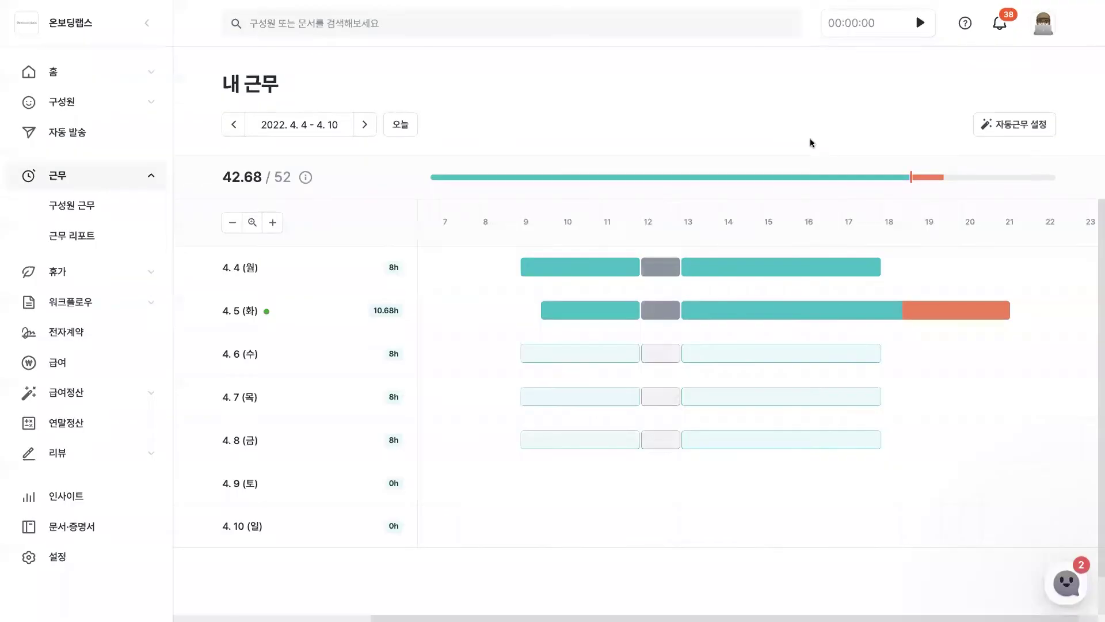
Inspect the April 5 and April 6 work blocks and the work timer's 지금 시작 option without starting it
mouse_move(544, 360)
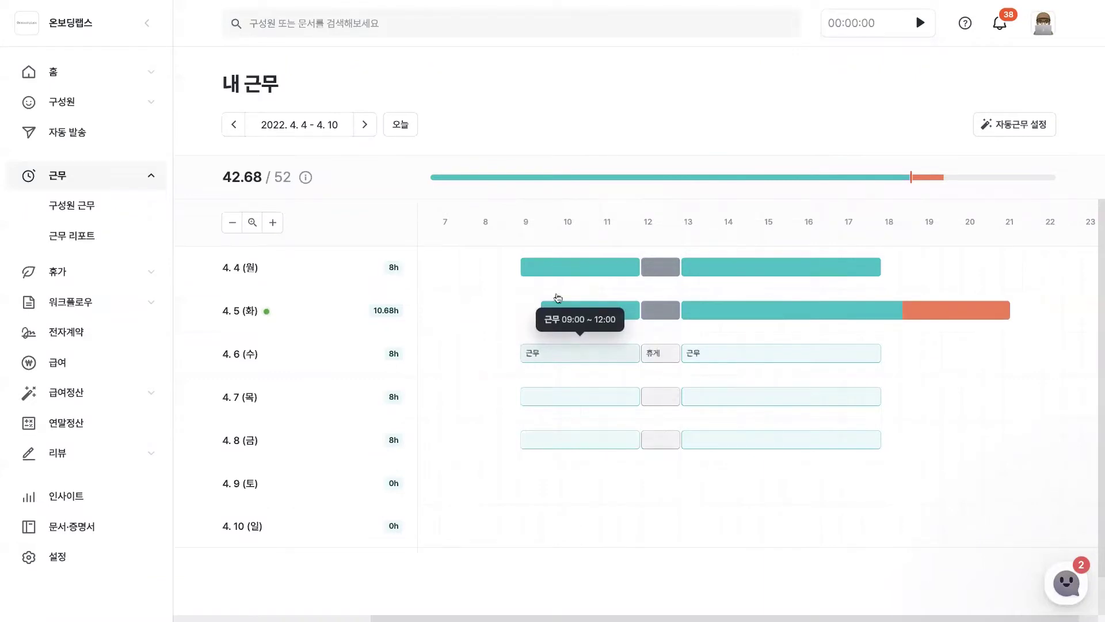
mouse_move(581, 311)
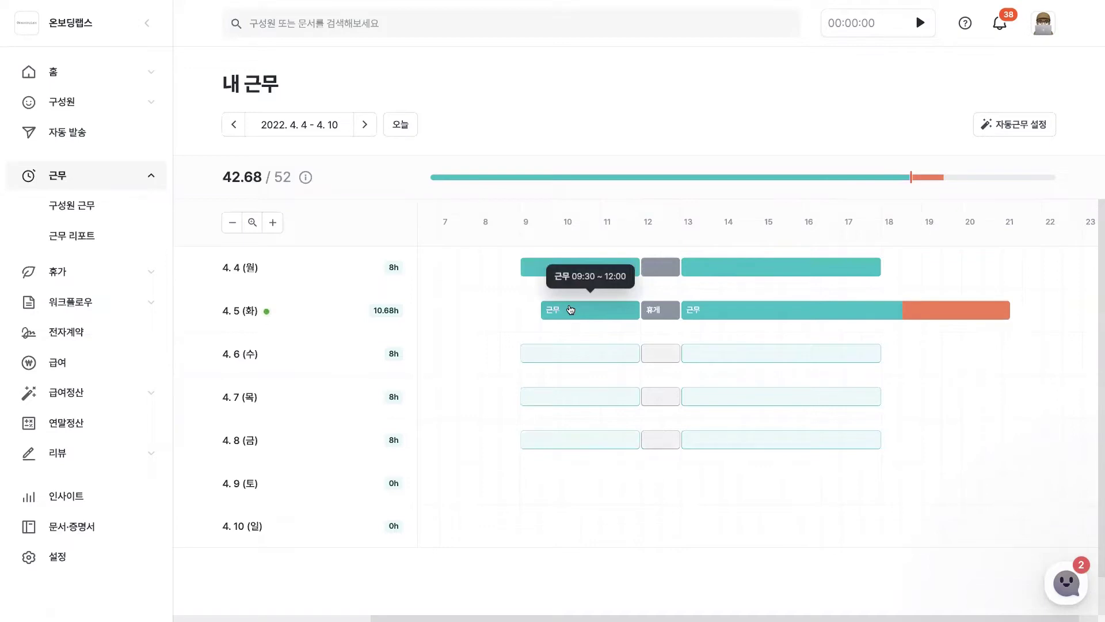
mouse_move(1001, 312)
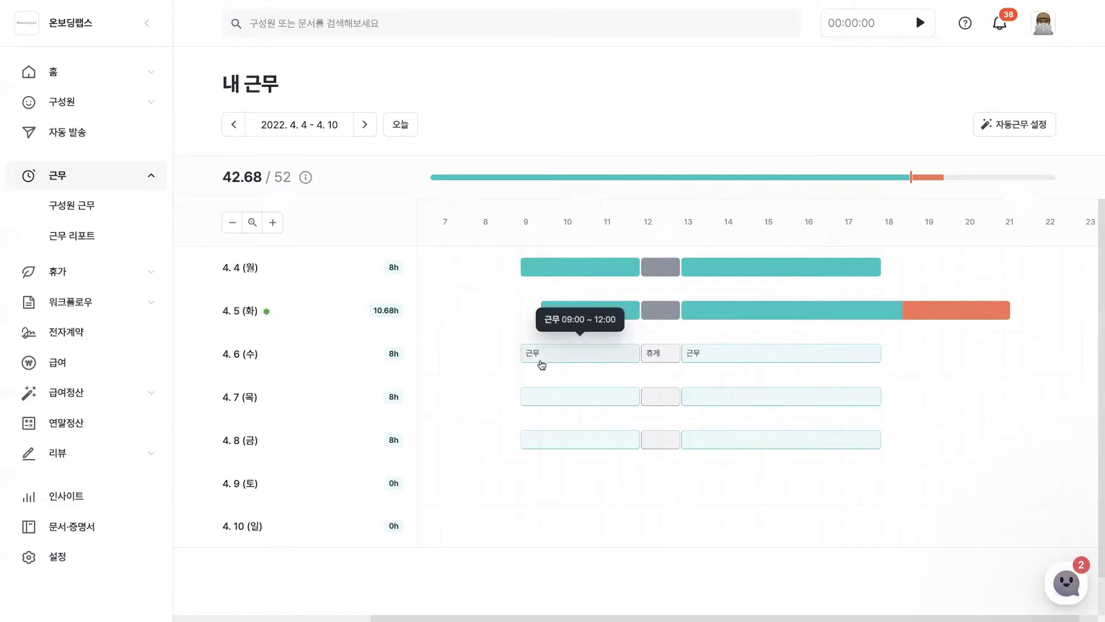
click(918, 23)
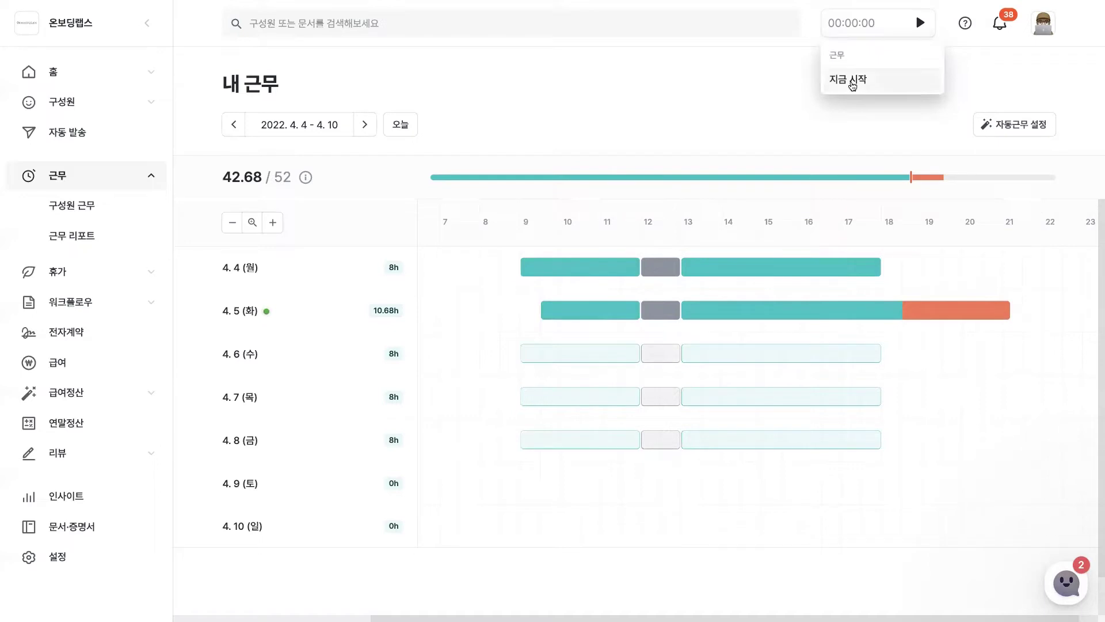
mouse_move(560, 352)
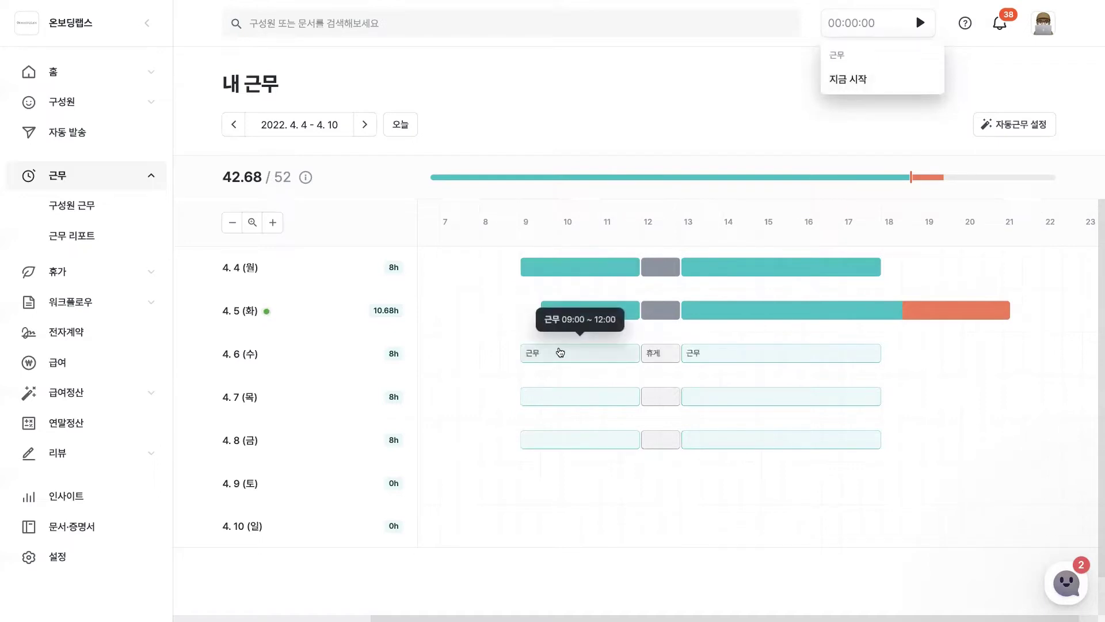
click(613, 72)
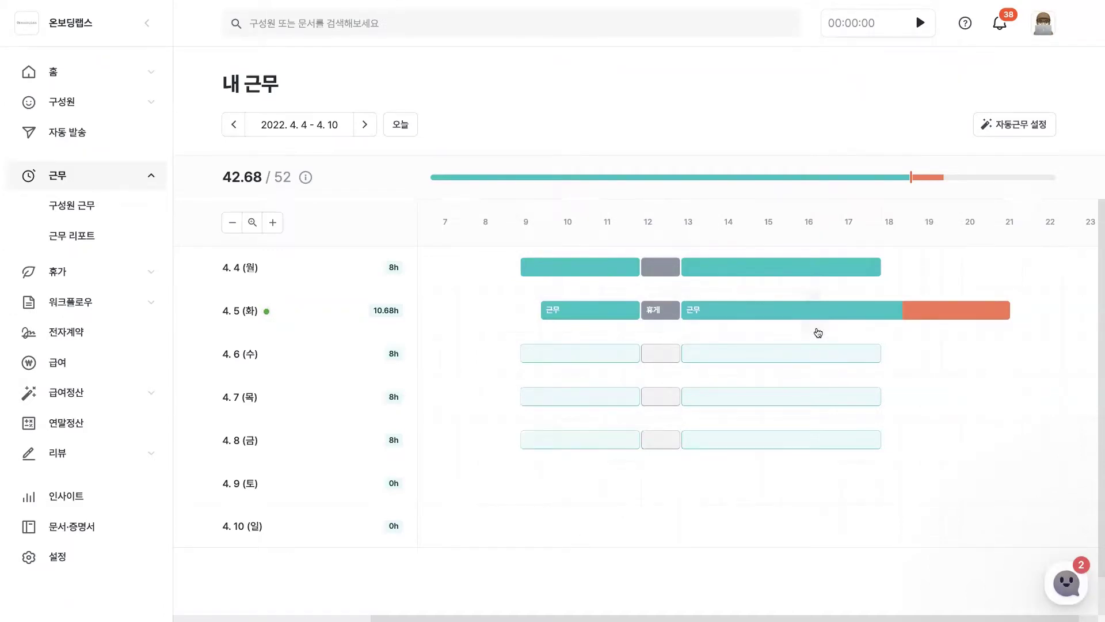
Extend the April 6 afternoon work block to end at 오후 08:00, keeping 근무 as its type
mouse_move(785, 346)
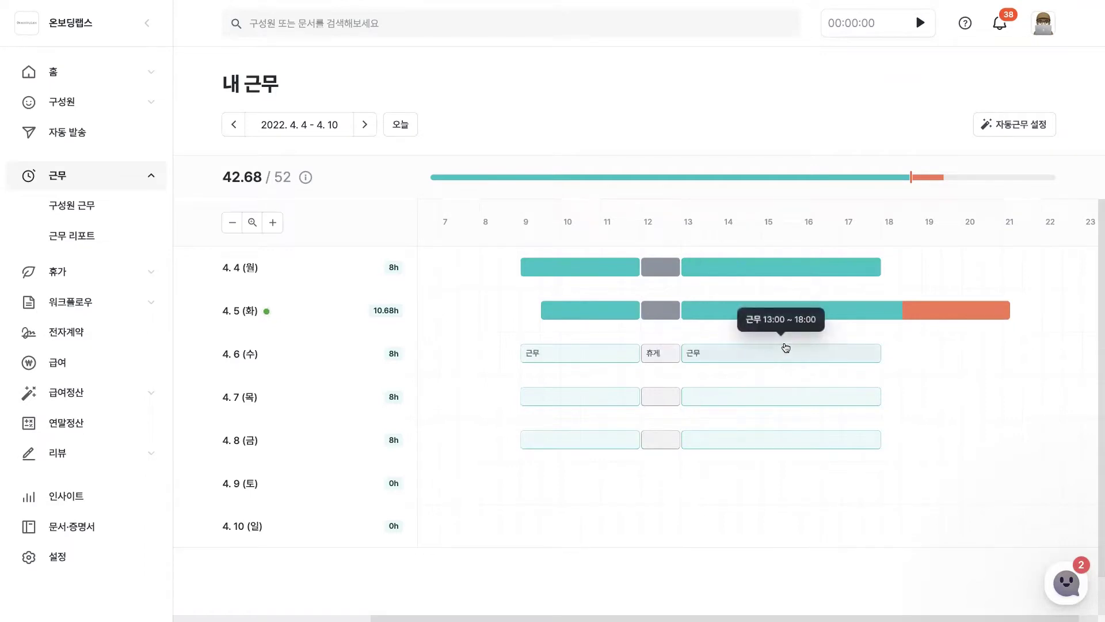
click(735, 363)
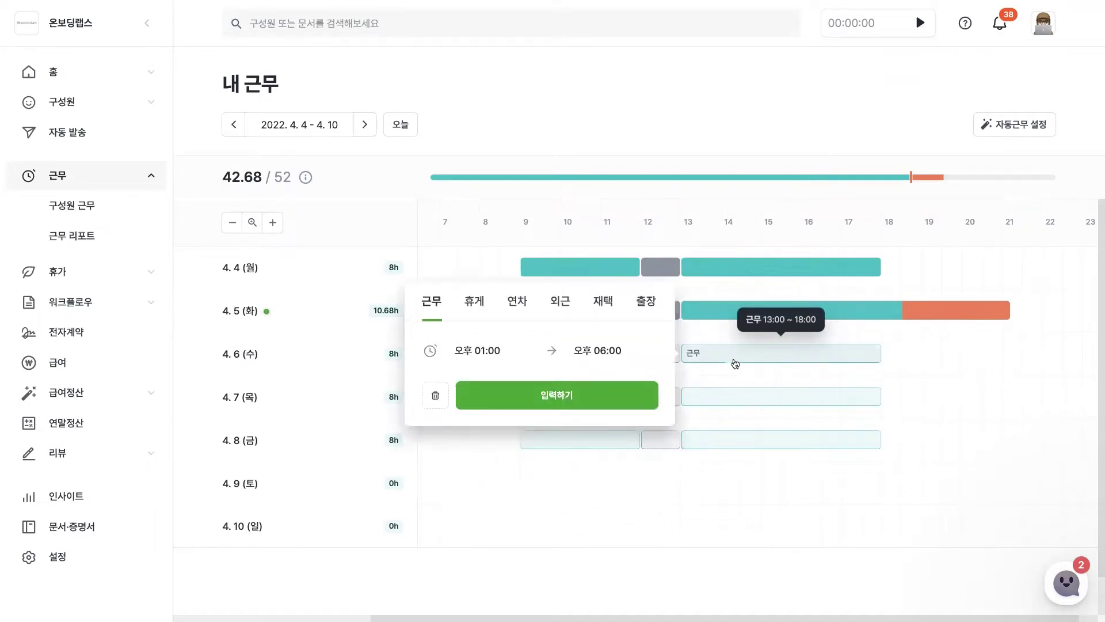
click(596, 304)
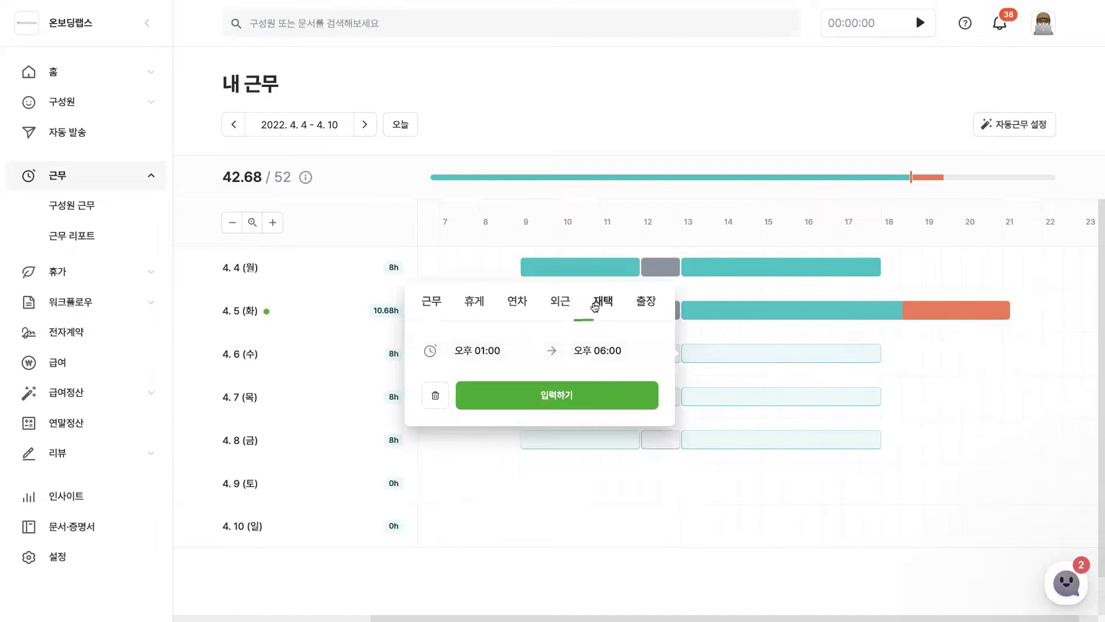
click(437, 299)
click(594, 350)
scroll(619, 309, down, 2)
scroll(619, 309, down, 1)
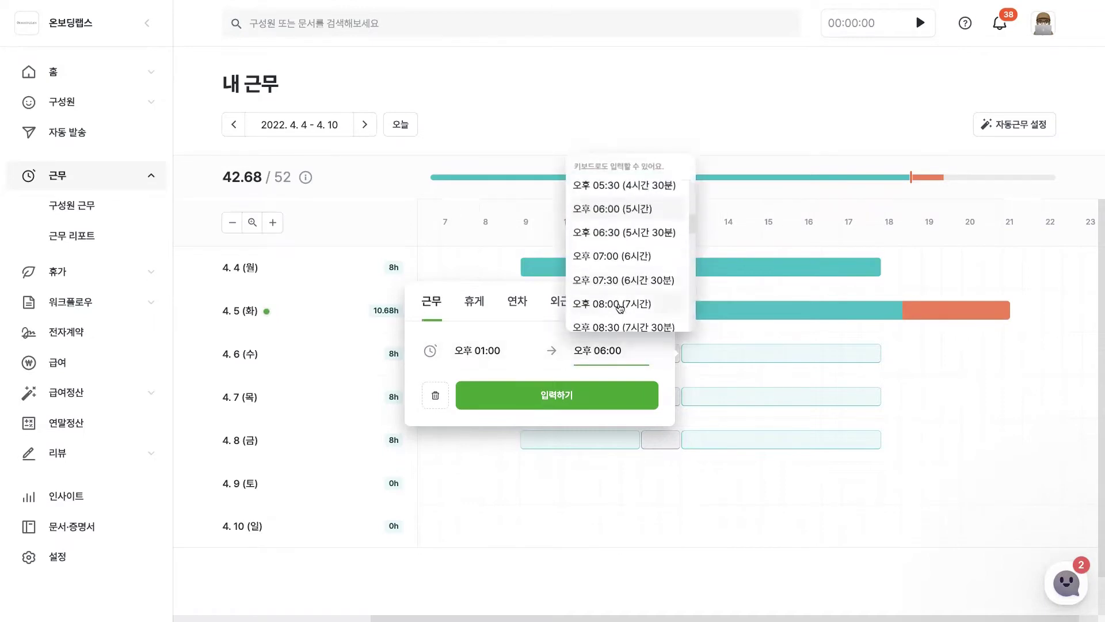
click(619, 304)
click(569, 392)
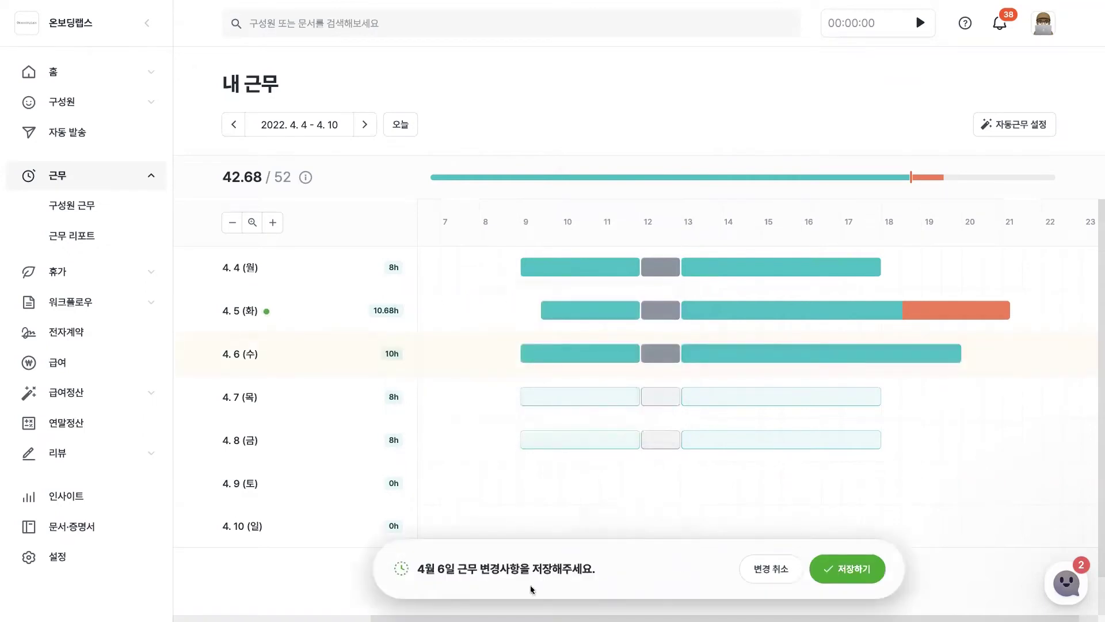
Save the April 6 work change and submit its overtime approval request with the message left blank
click(847, 583)
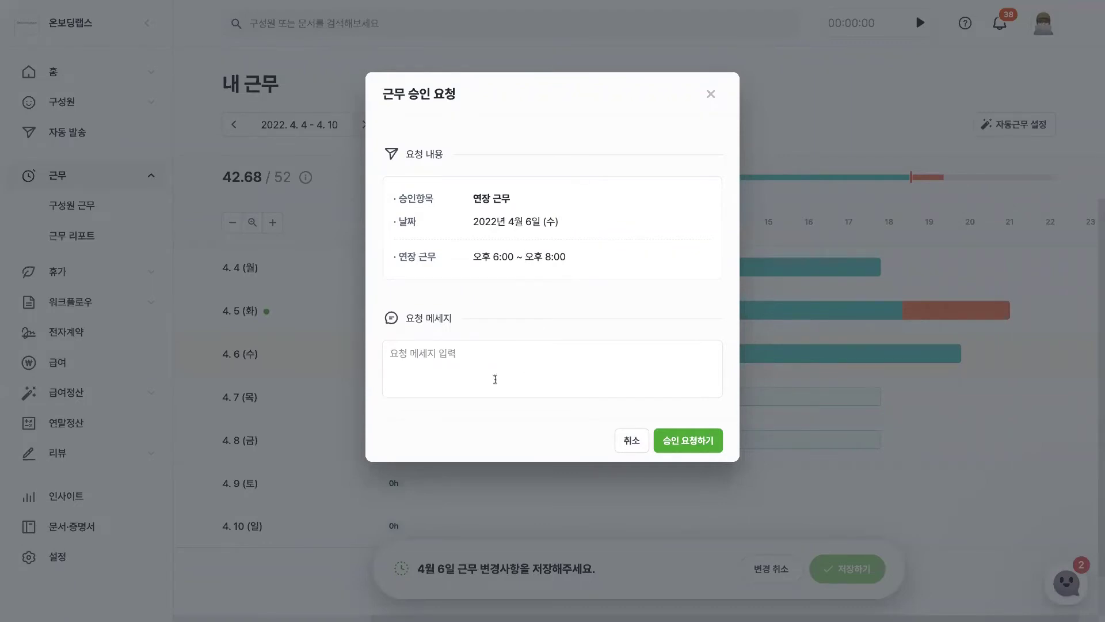
click(498, 355)
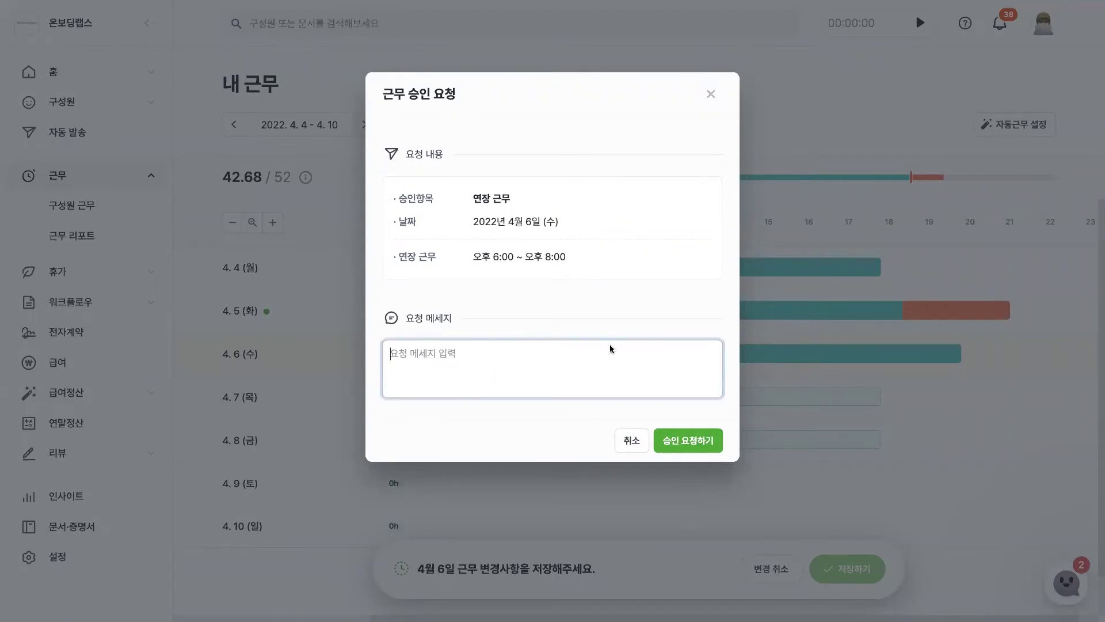
click(709, 451)
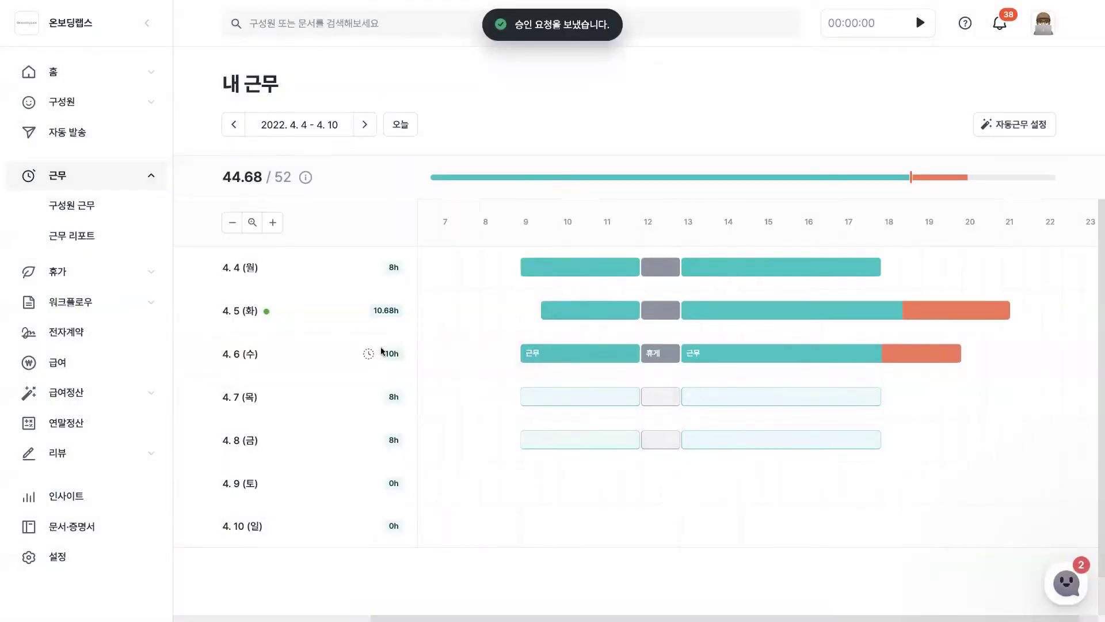
Examine the pending approval marker on April 6 and the weekly work-hours progress bar with its information note
mouse_move(369, 354)
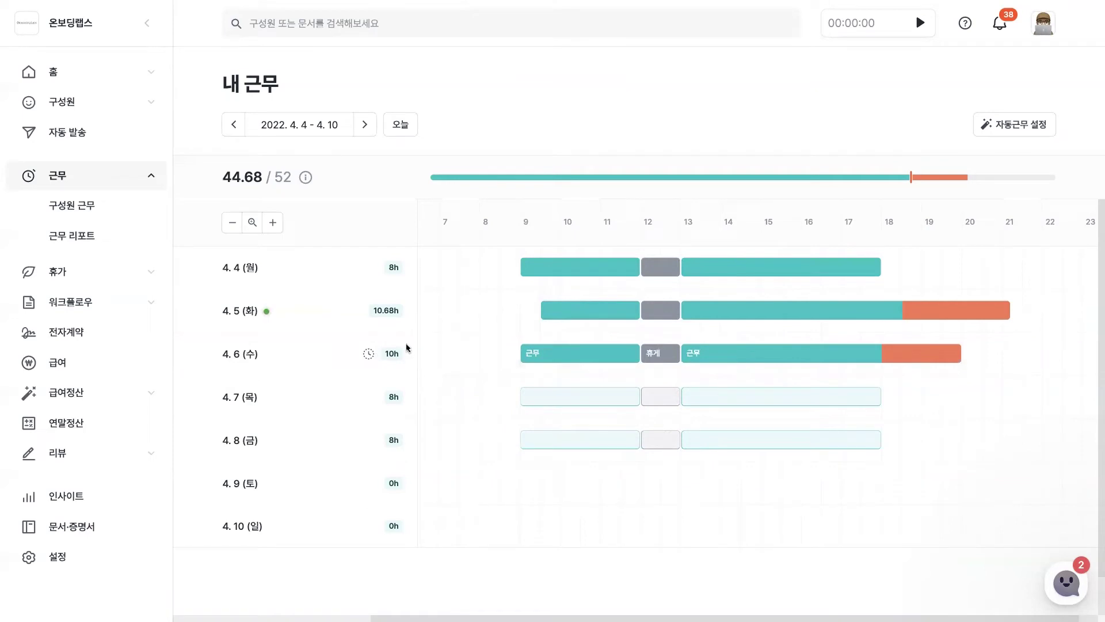
mouse_move(611, 179)
mouse_move(911, 178)
mouse_move(306, 180)
View the members' work schedules by week and month, check the organization filter, and return to the daily view
click(102, 210)
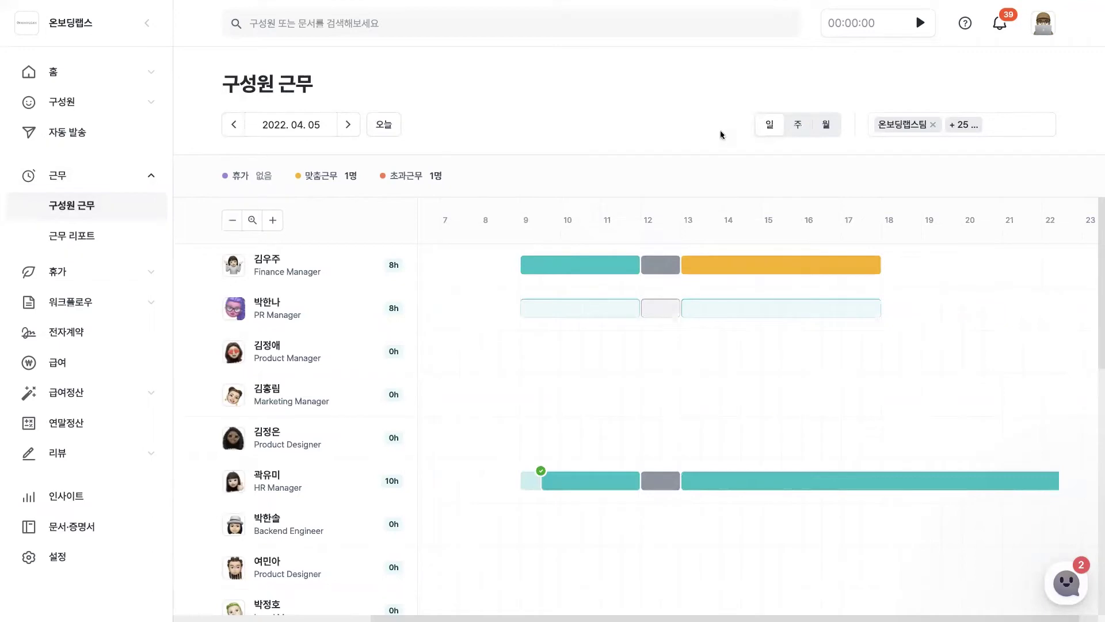
click(798, 127)
click(827, 125)
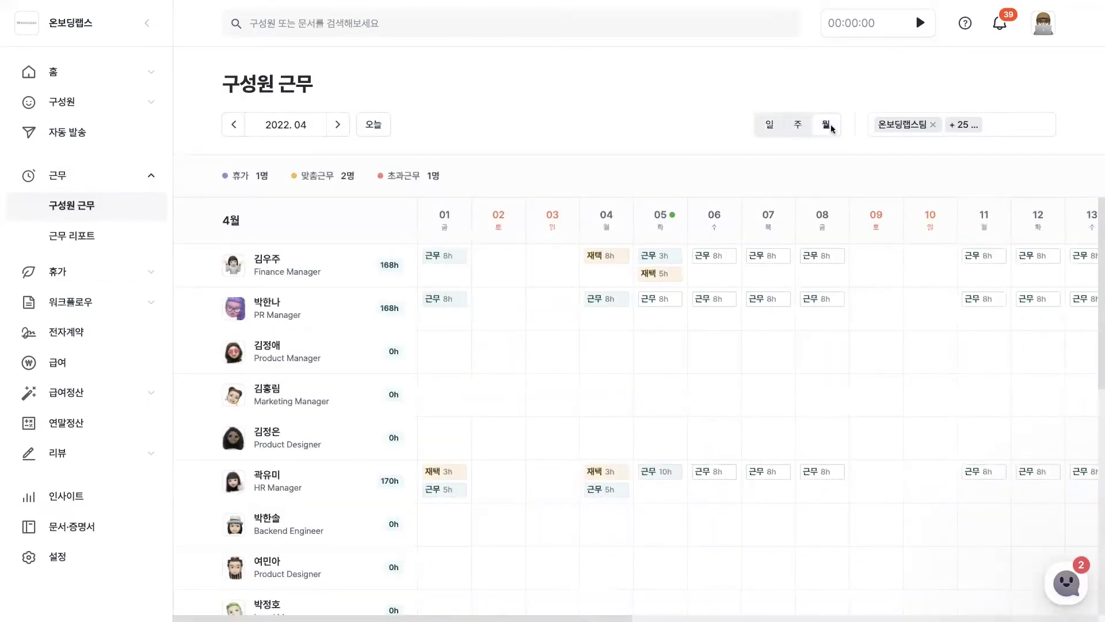
click(883, 125)
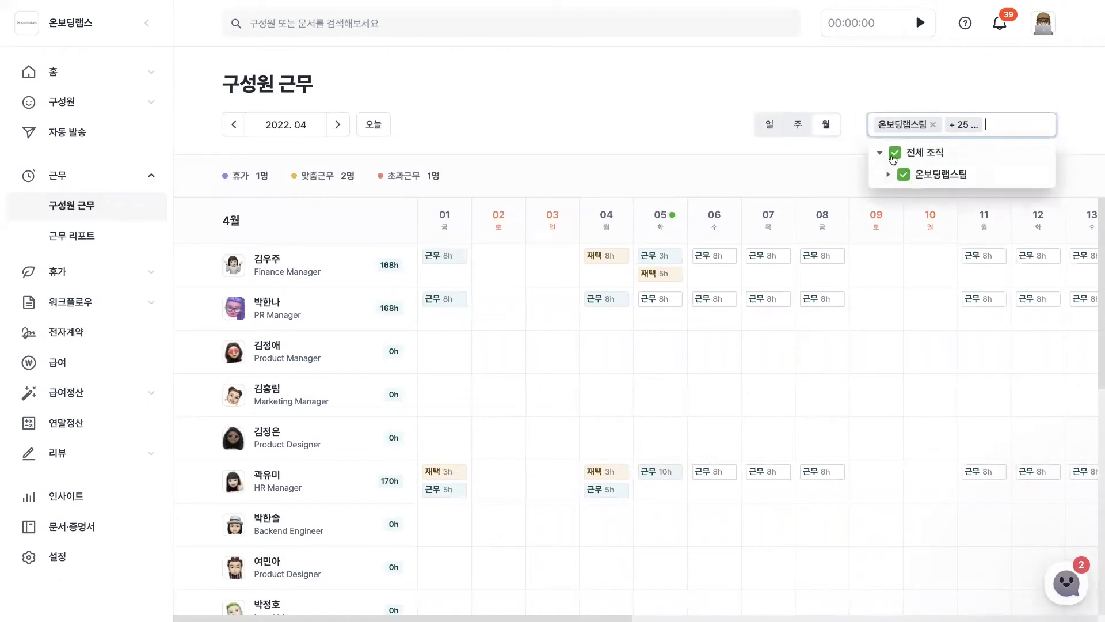
click(680, 151)
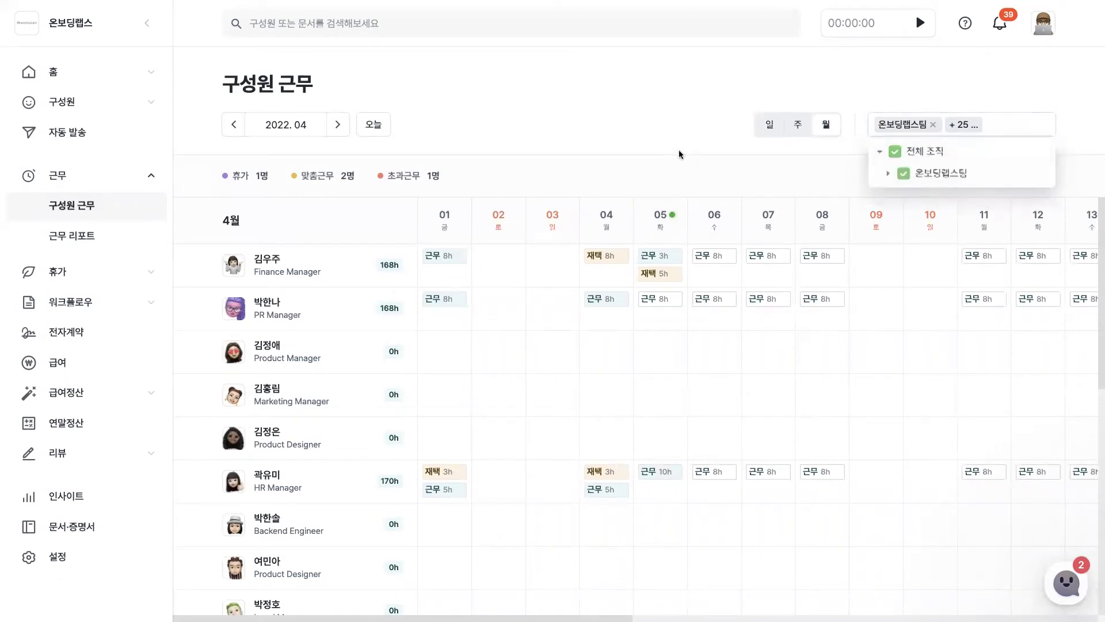
click(768, 133)
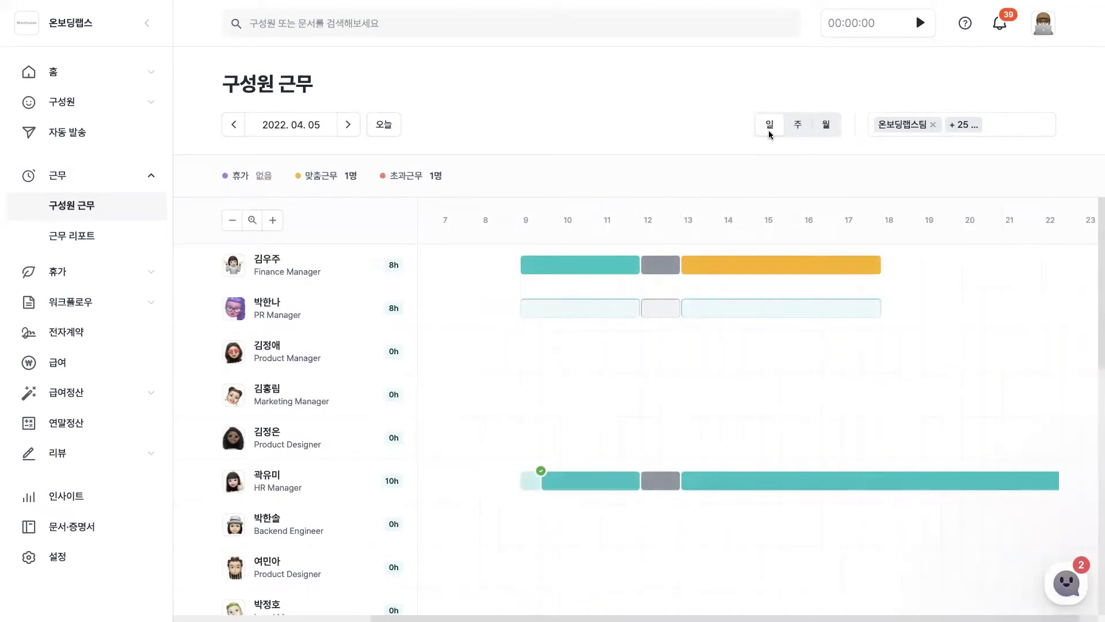
Check the work timer's start option and the recorded start time of the HR Manager with 10h on 2022. 04. 05
mouse_move(595, 303)
click(916, 23)
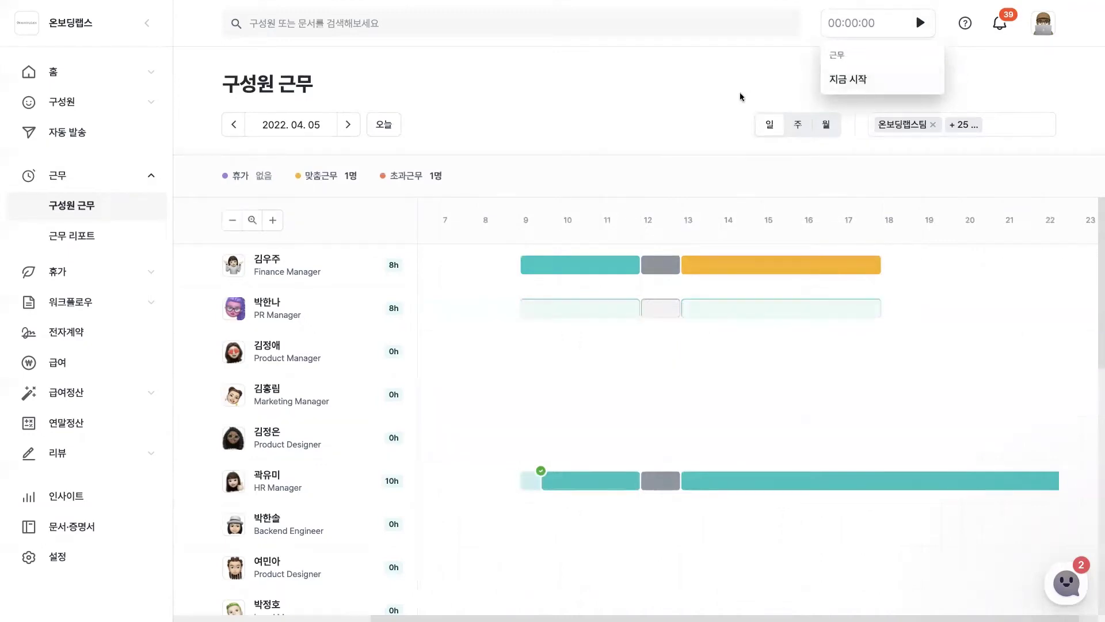
click(700, 111)
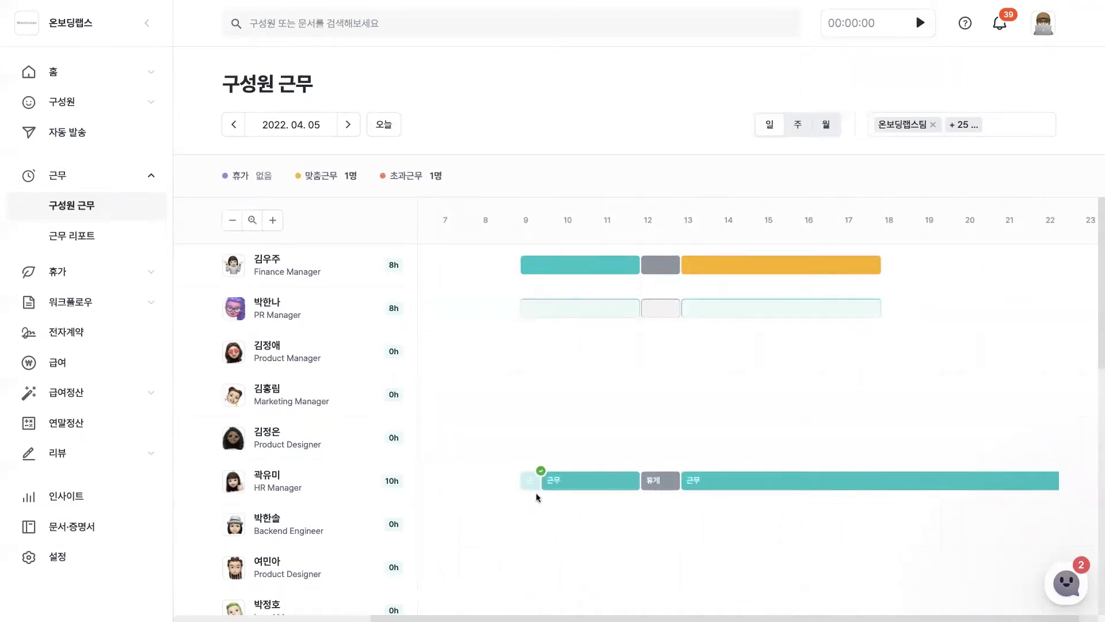
mouse_move(541, 472)
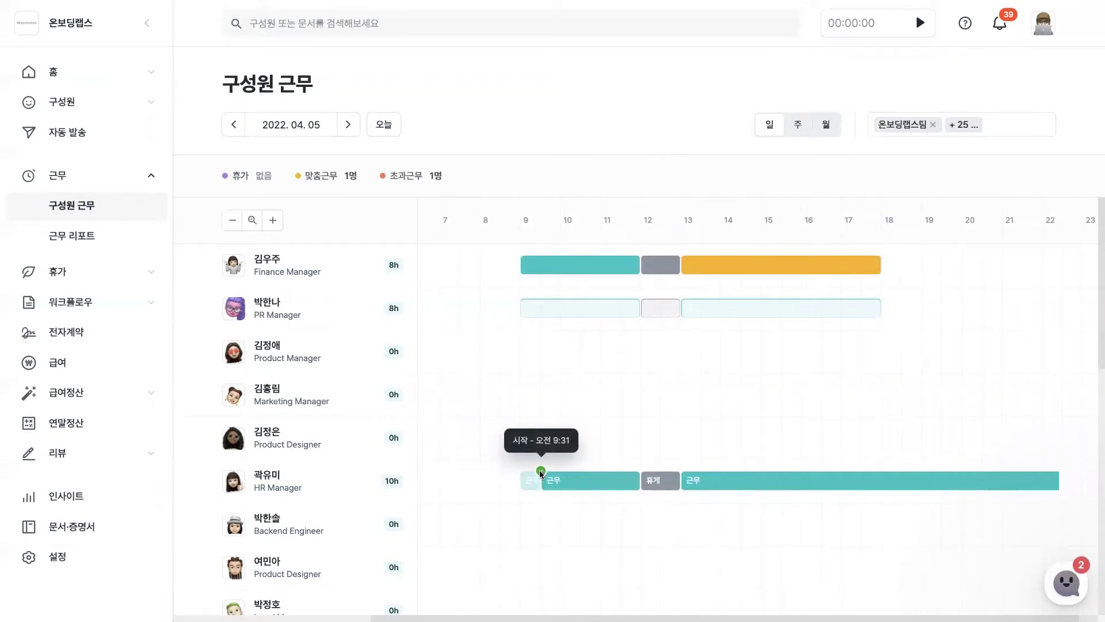
click(917, 17)
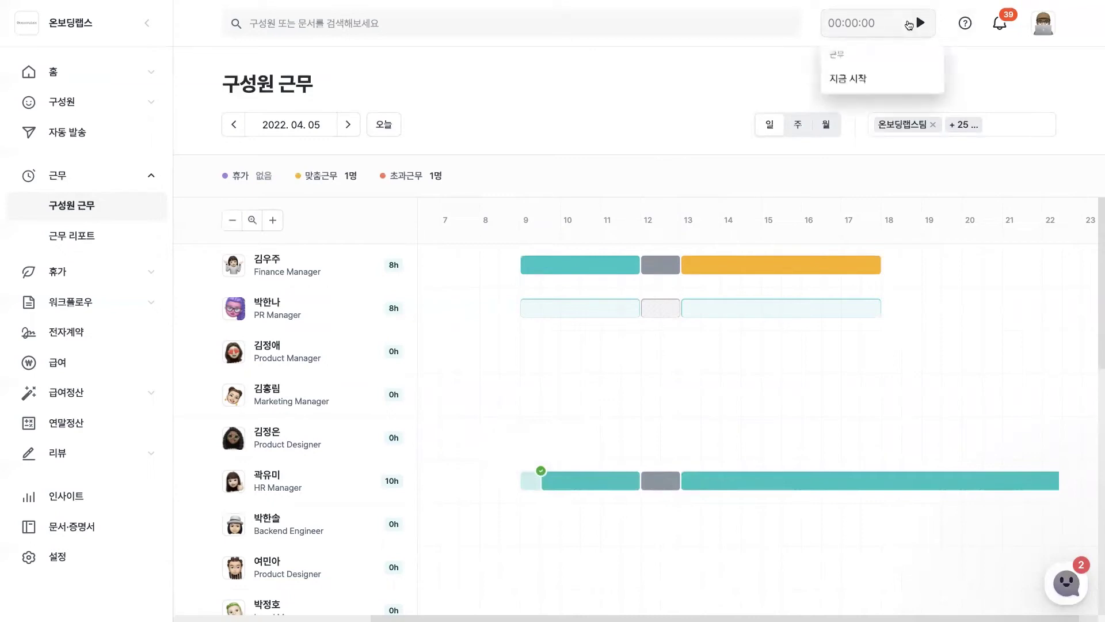
click(763, 71)
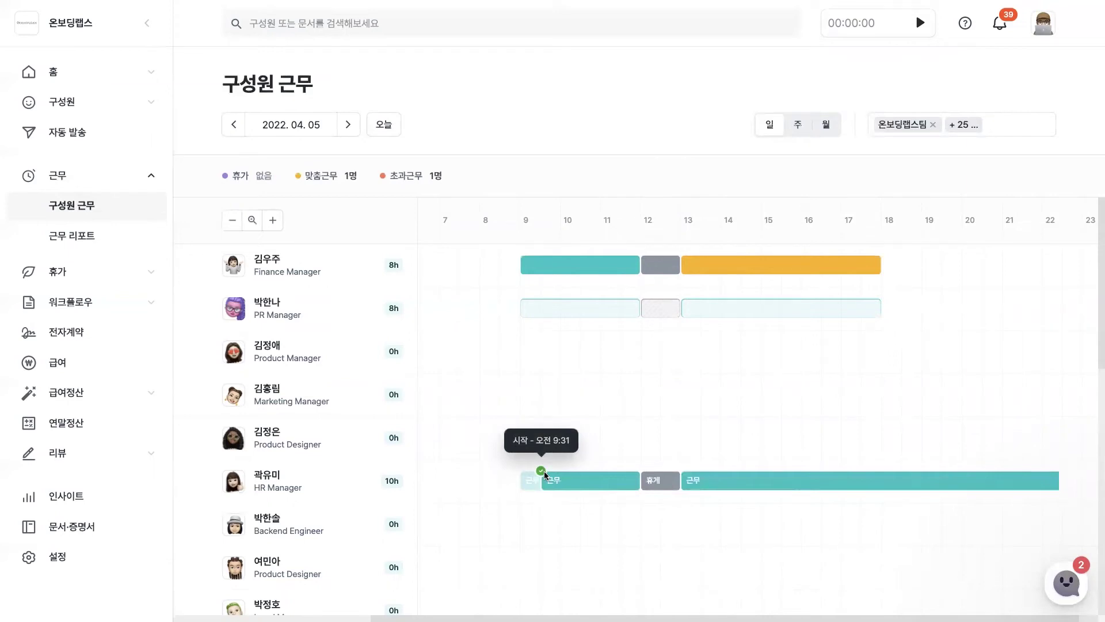
Check the CX Manager's recorded start time further down the daily member list
scroll(545, 475, down, 3)
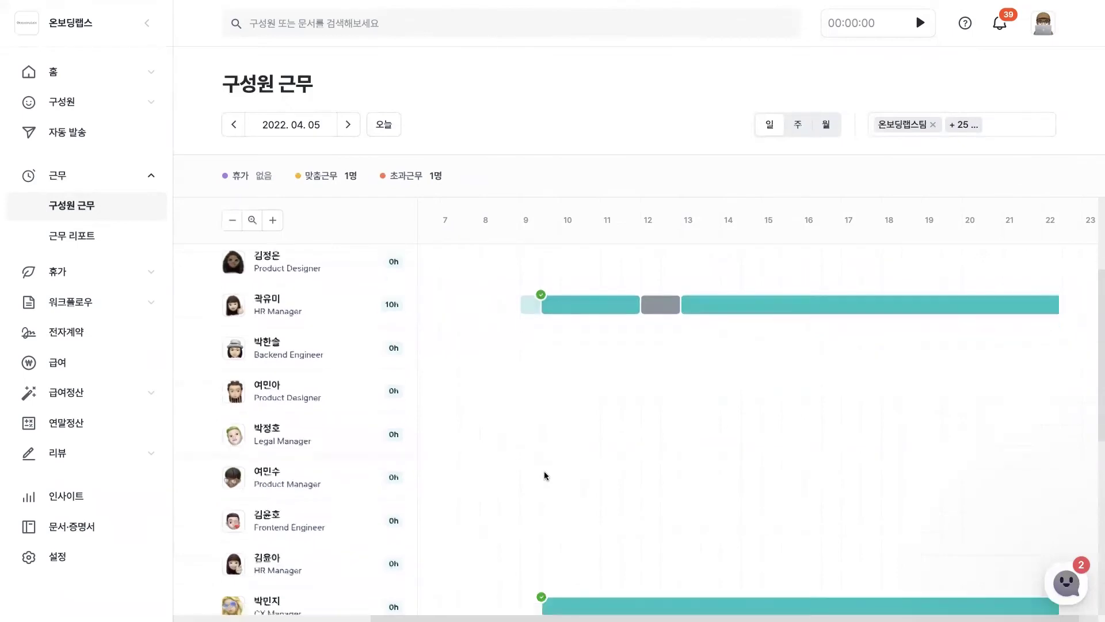
scroll(545, 476, down, 1)
mouse_move(542, 546)
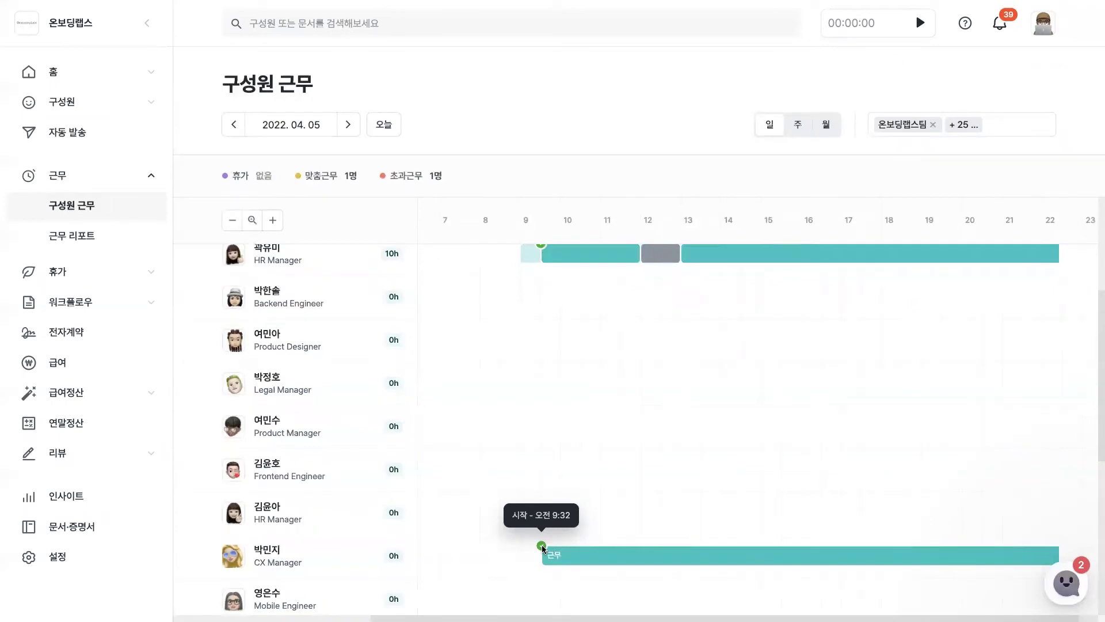
scroll(542, 547, up, 4)
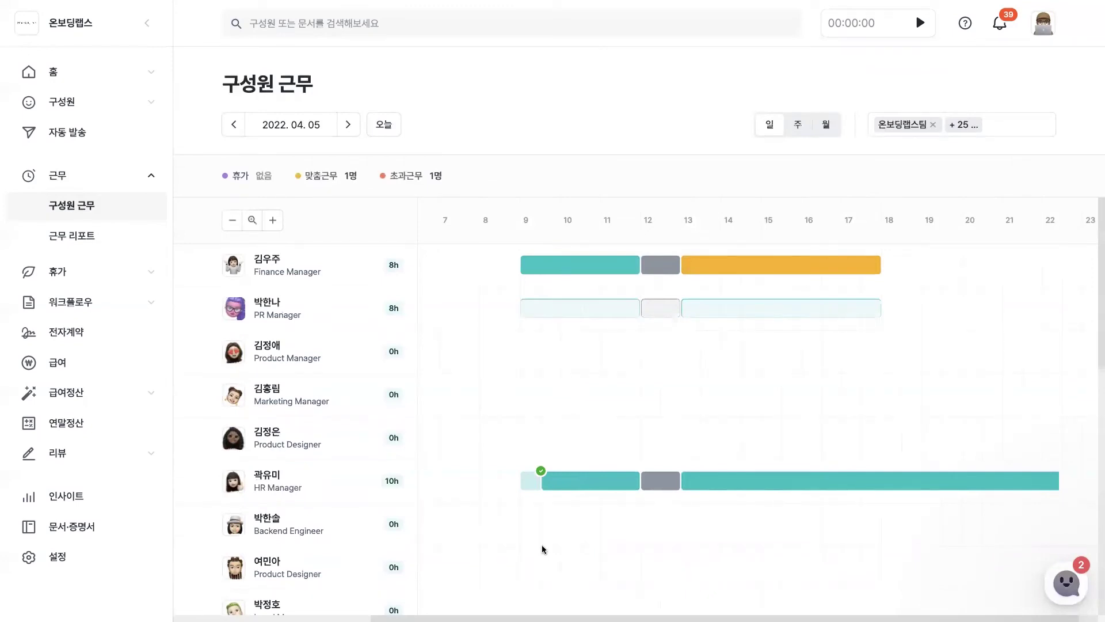
Open the Finance Manager's weekly work page and inspect the April 5 remote-work block
click(330, 265)
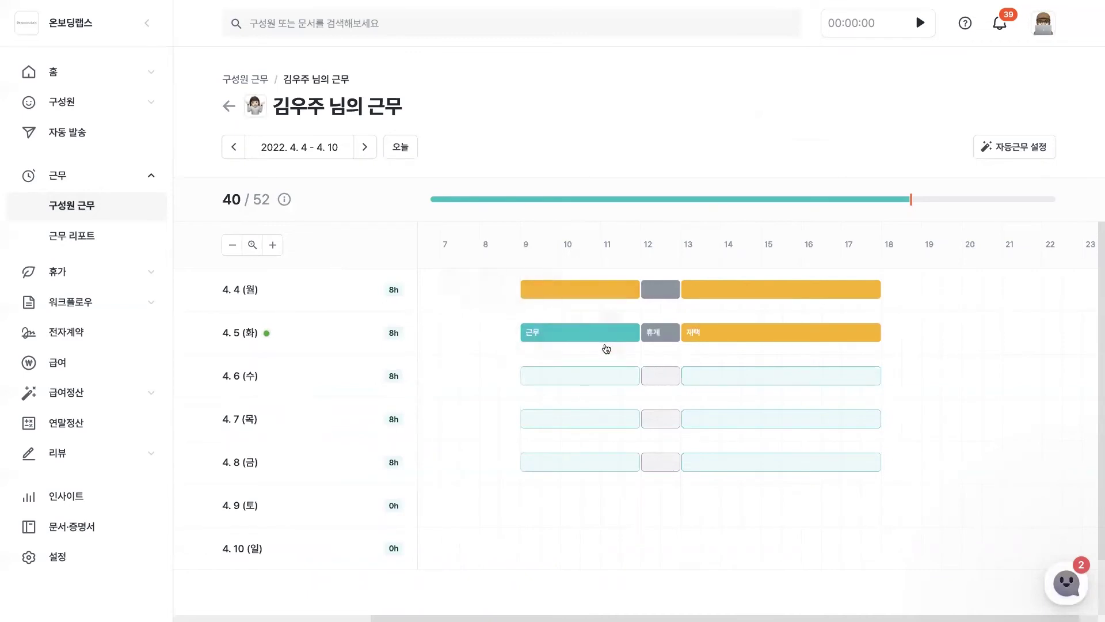
mouse_move(676, 416)
mouse_move(737, 341)
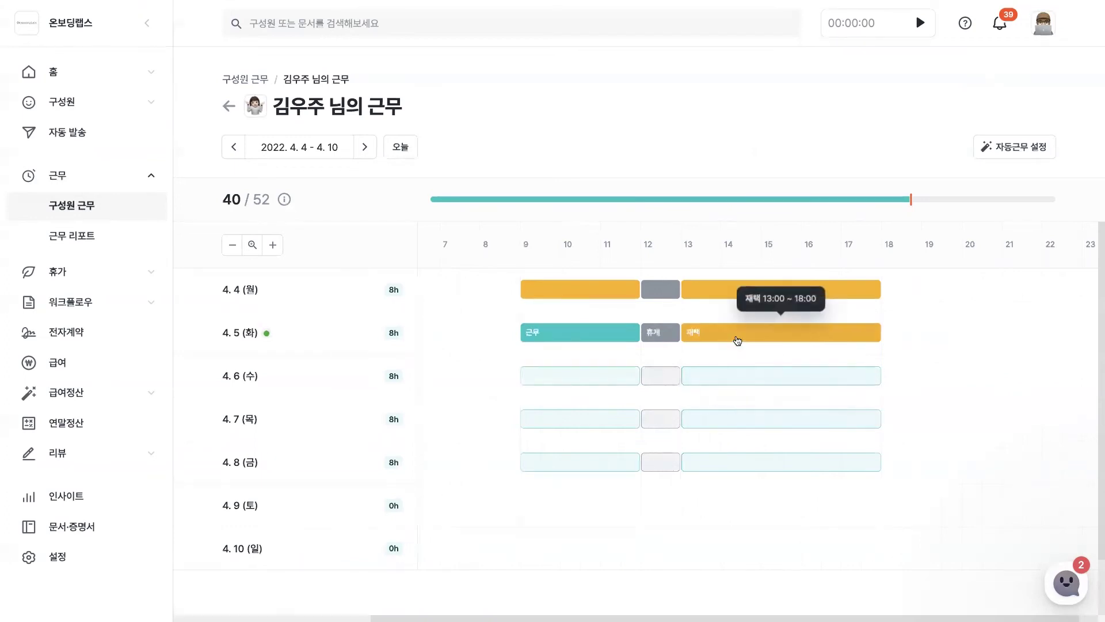
Change the Finance Manager's April 5 remote-work block from 13:00 to 18:00 to the 근무 type and save the change
click(737, 341)
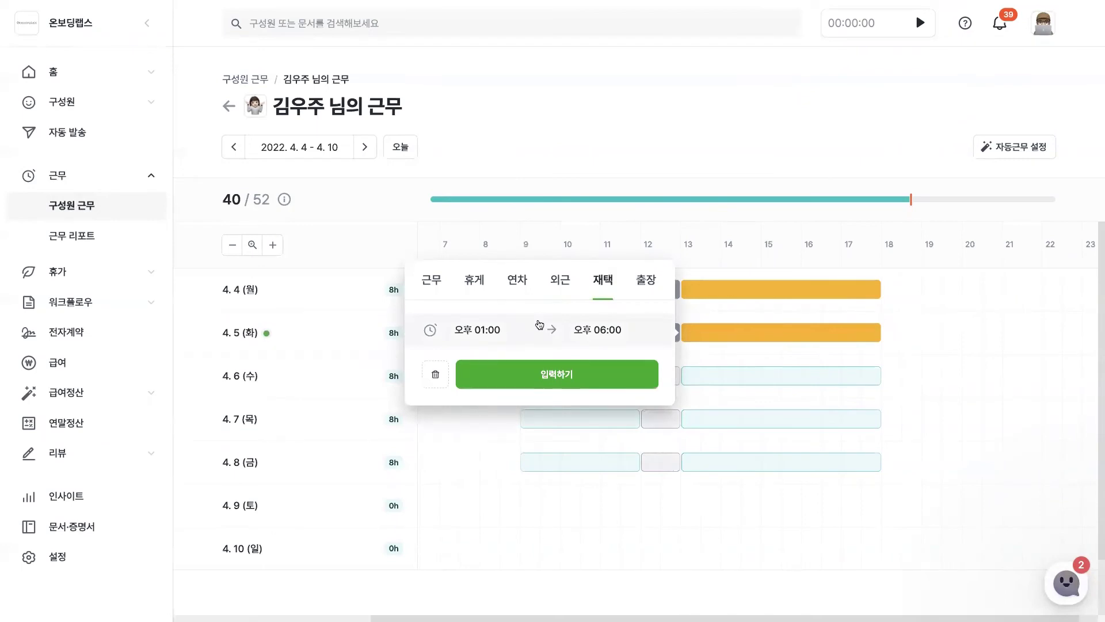
click(440, 285)
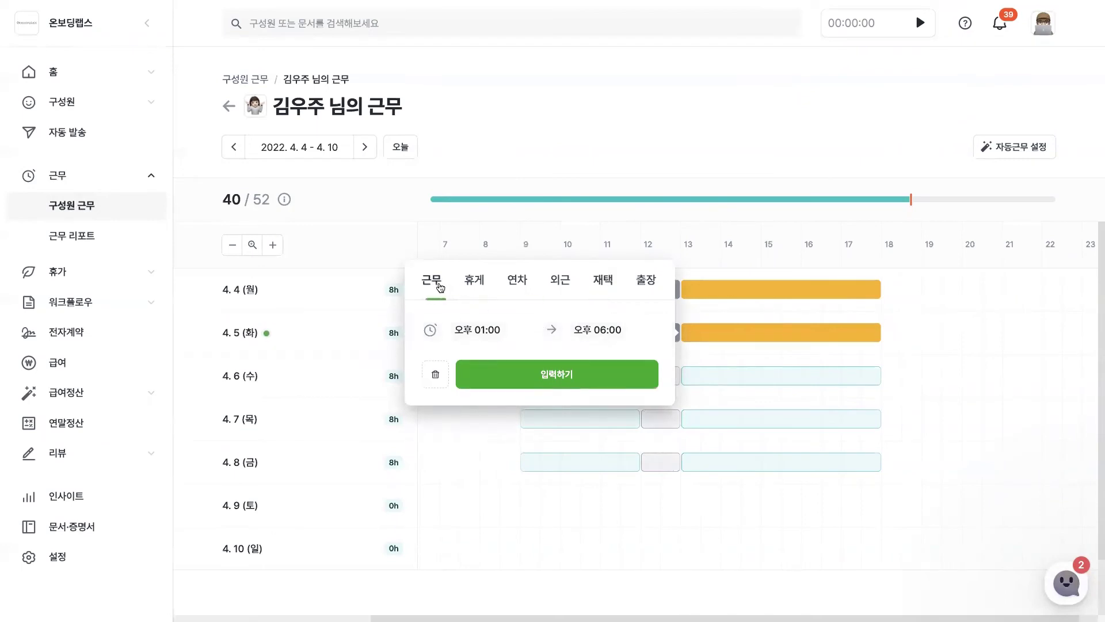
click(553, 374)
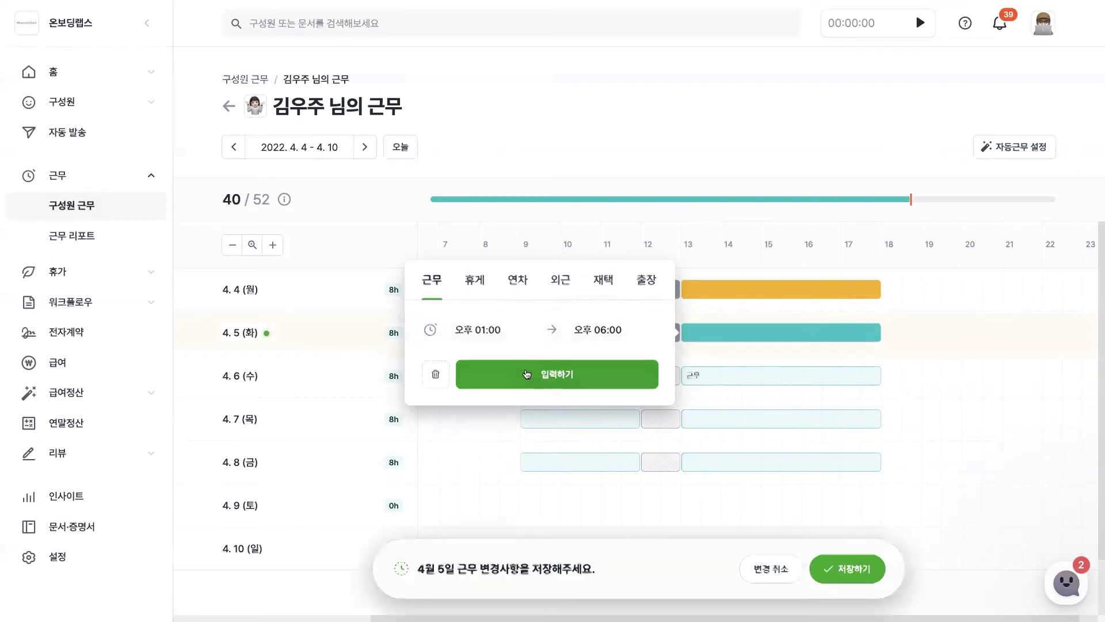
click(848, 571)
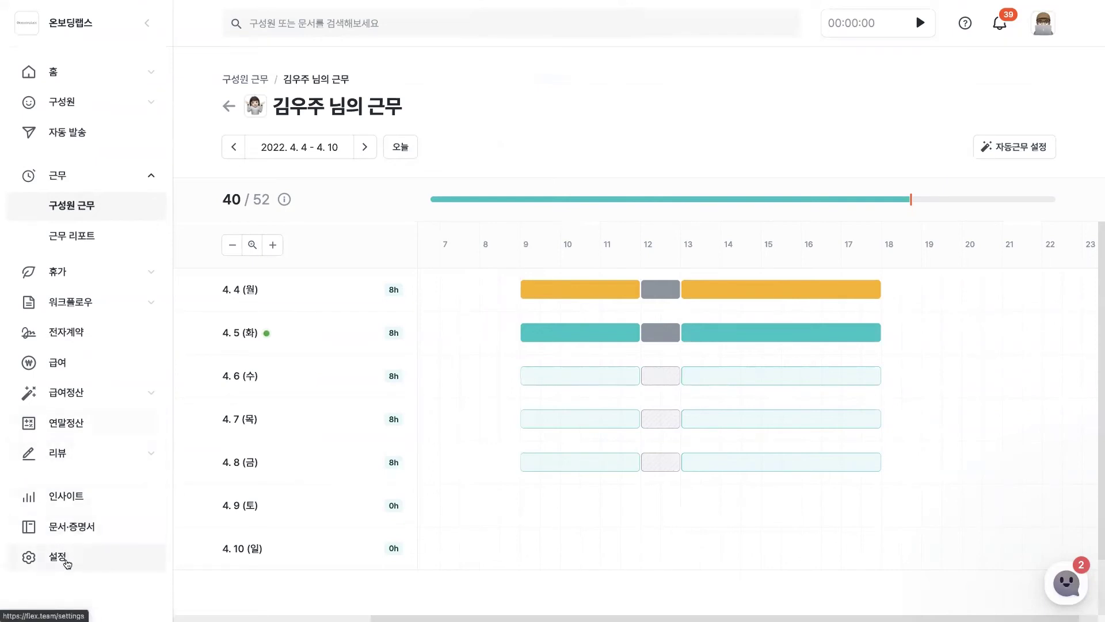
Return to the 구성원 근무 list and view it by week, ending on the monthly view
click(229, 107)
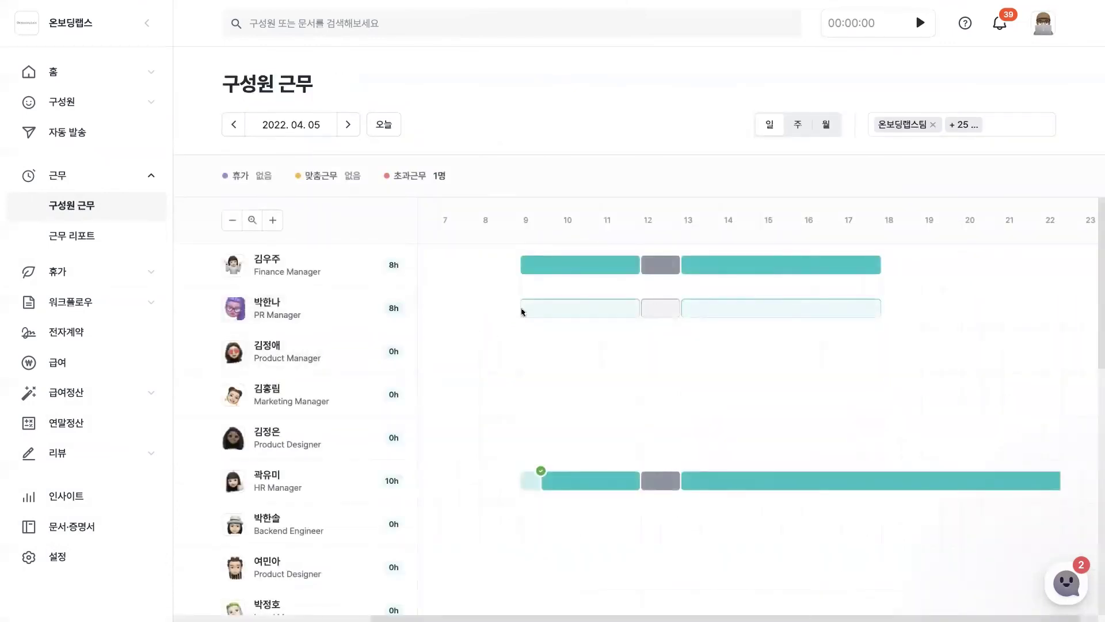
click(798, 127)
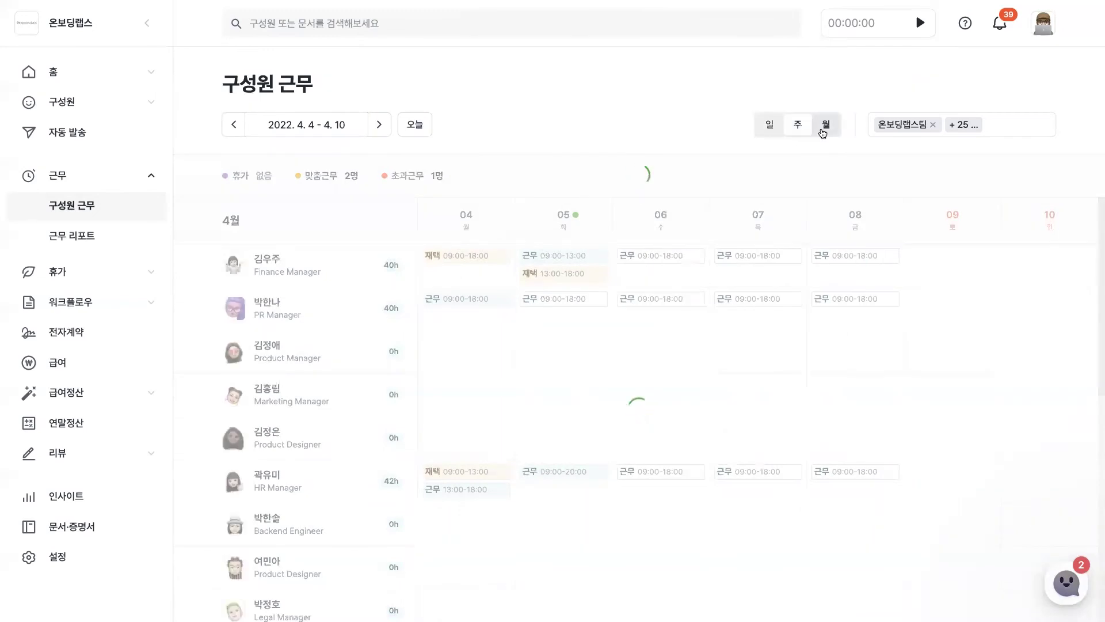
click(825, 127)
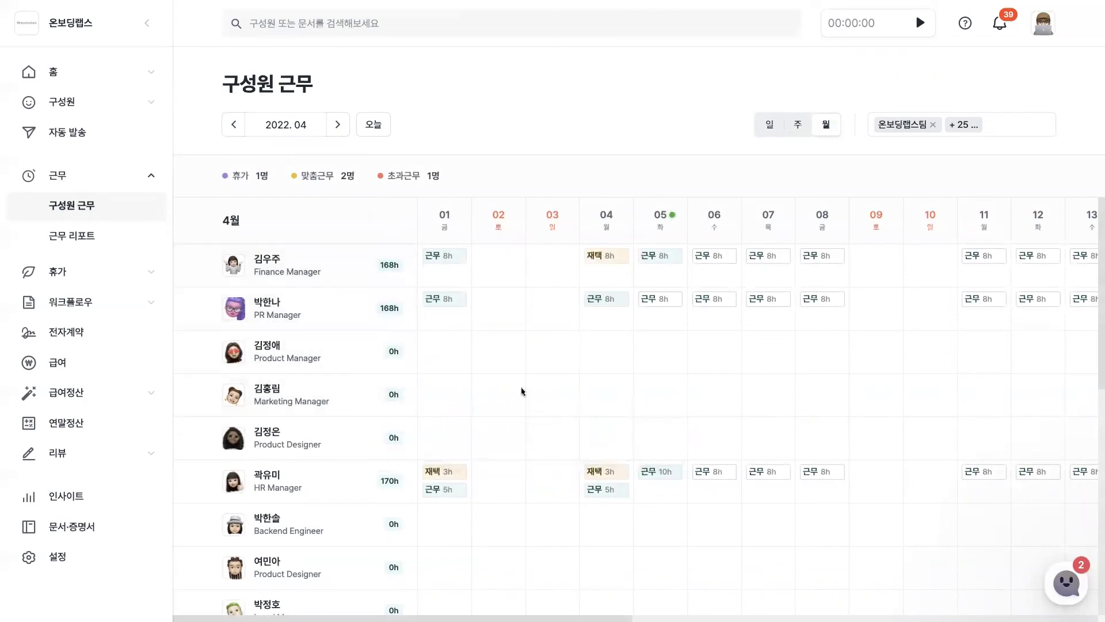
Examine the April 2022 monthly work records across the members and dates, ending at the start of the month
scroll(541, 443, down, 5)
scroll(540, 443, up, 5)
scroll(540, 443, right, 3)
scroll(540, 447, right, 4)
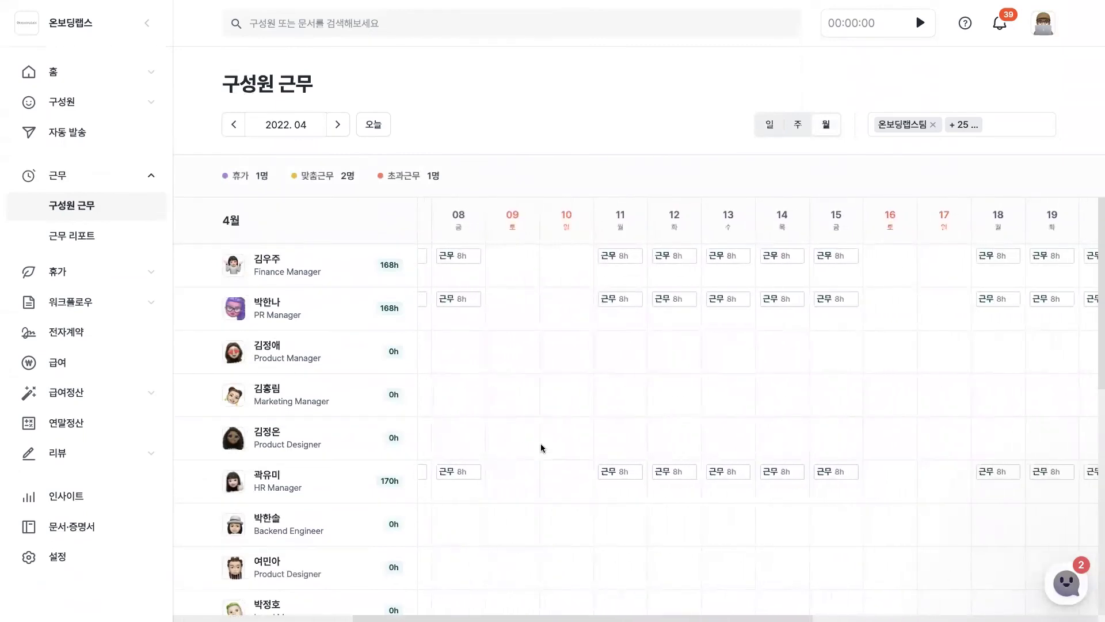
scroll(540, 447, right, 2)
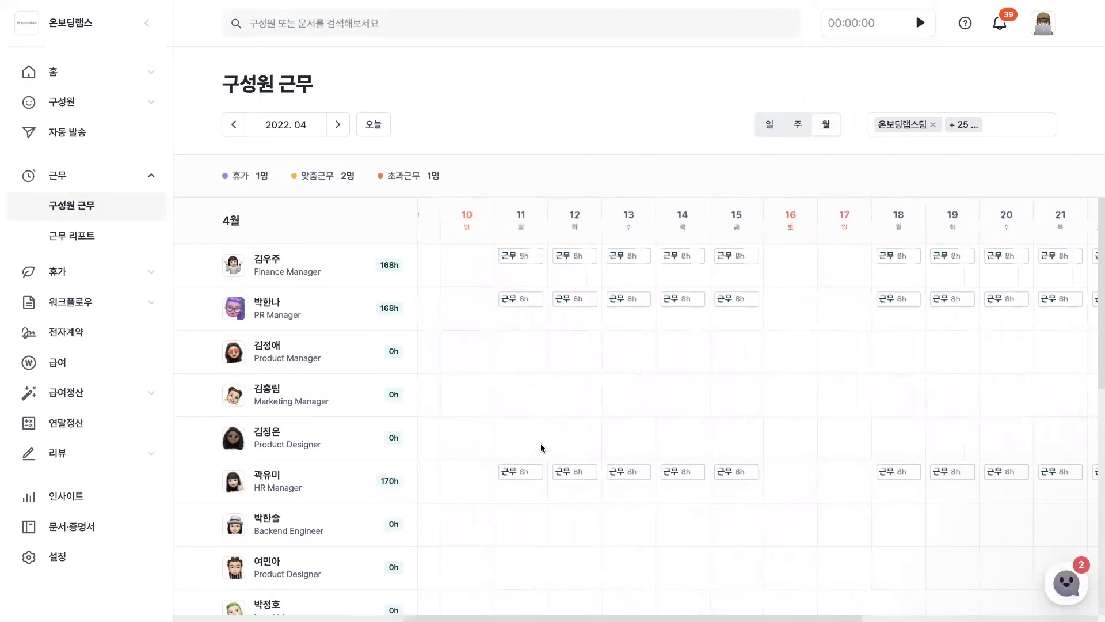
scroll(540, 448, left, 8)
scroll(540, 447, down, 2)
scroll(541, 447, up, 2)
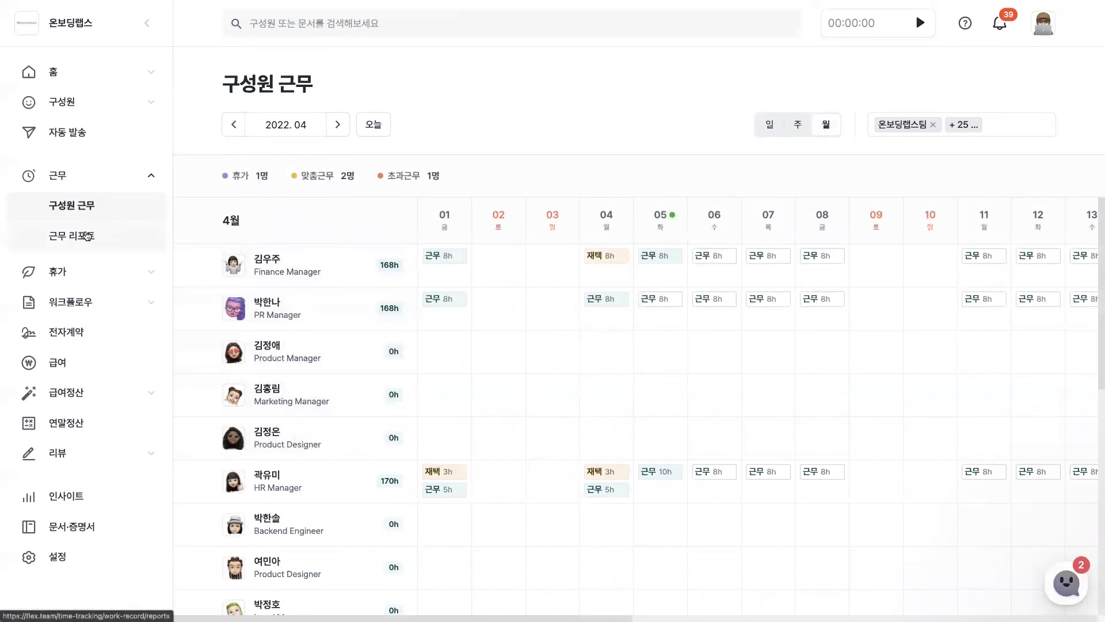
Open the 근무 리포트 page, check which reports can be downloaded, and close the options without downloading
click(86, 236)
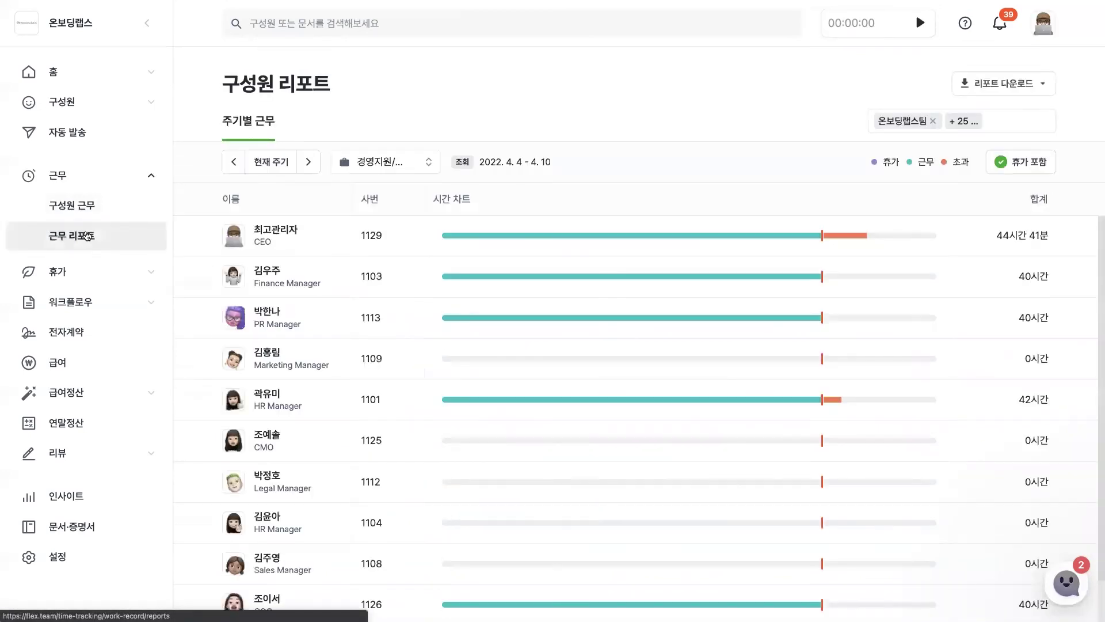
click(1018, 92)
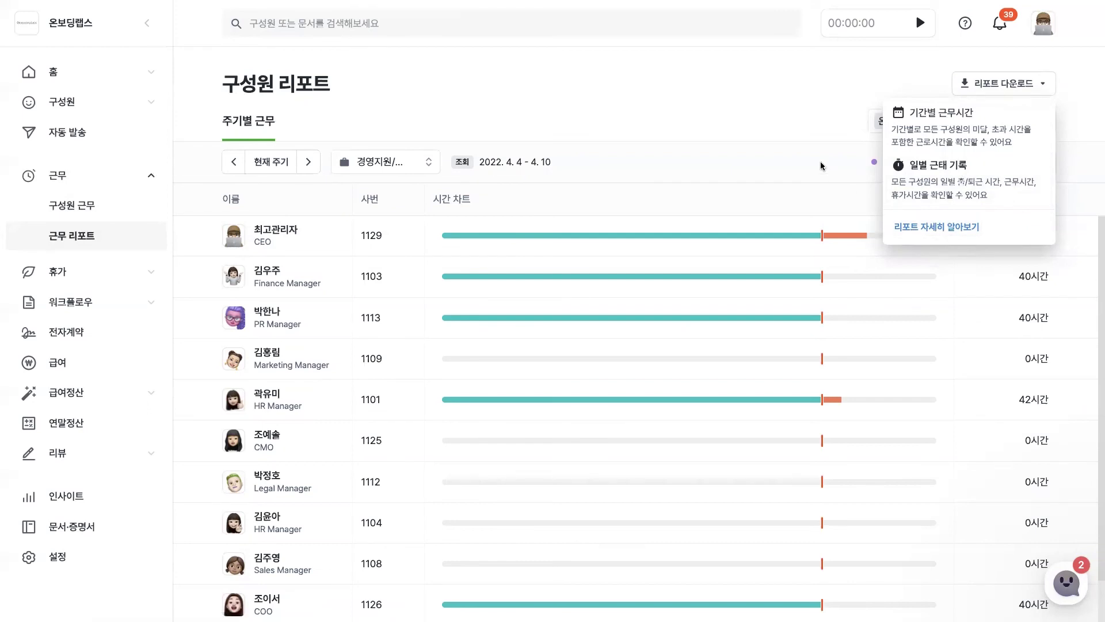
click(764, 122)
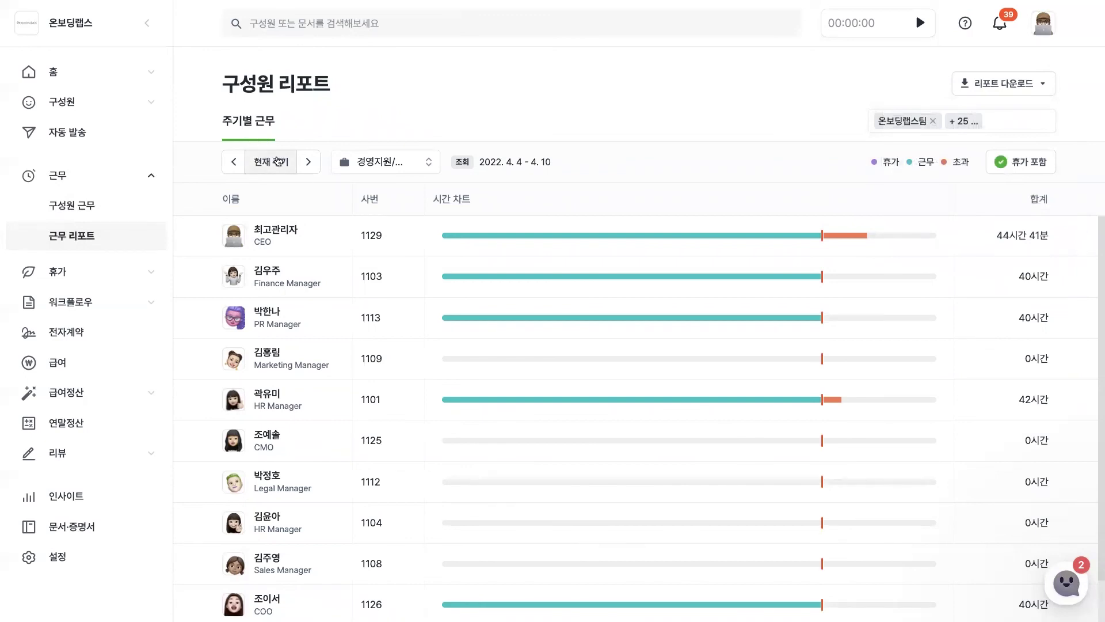
Check the work-type choices in the 주기별 근무 report and look at the next period before returning to the current one
click(366, 171)
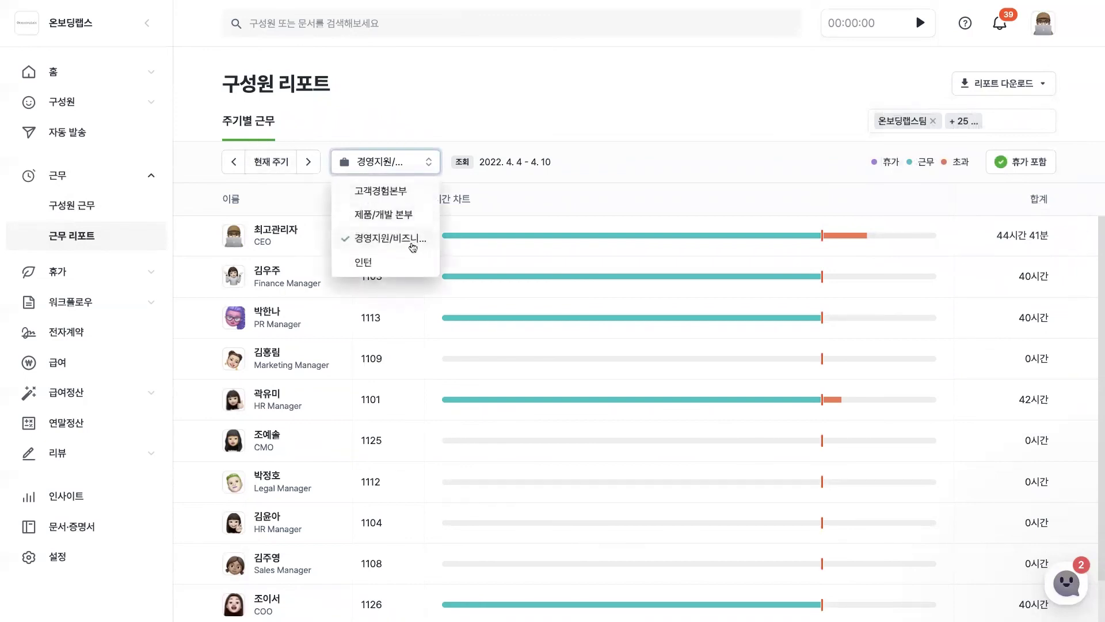
click(475, 136)
click(313, 165)
click(224, 167)
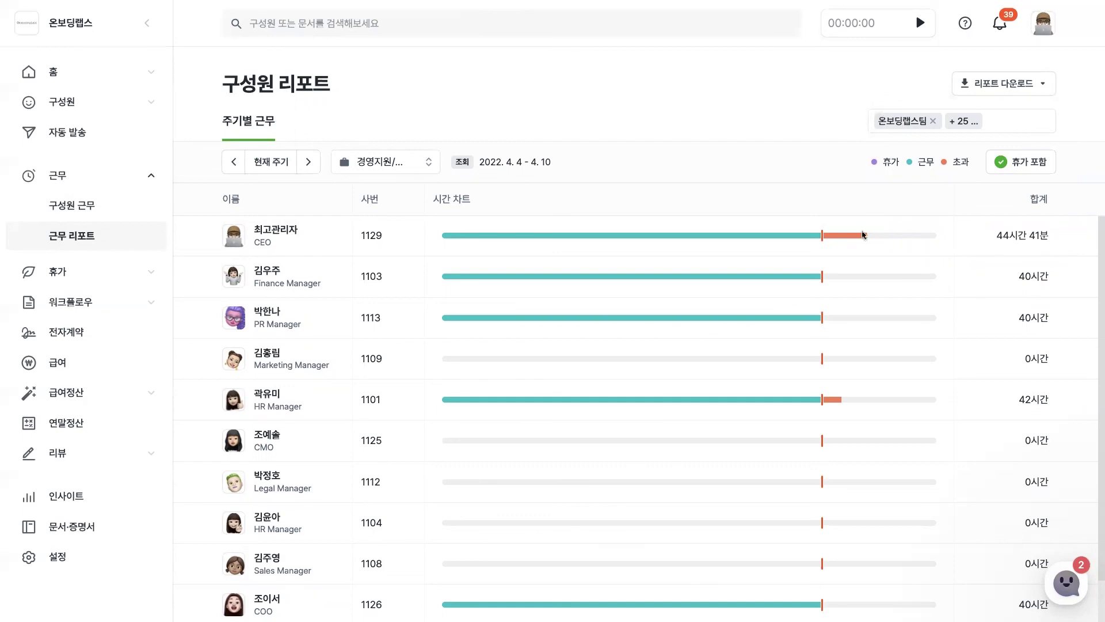
Examine the members' time charts for the current period and show the CEO's breakdown of regular and overtime hours
scroll(827, 337, down, 1)
scroll(827, 337, up, 1)
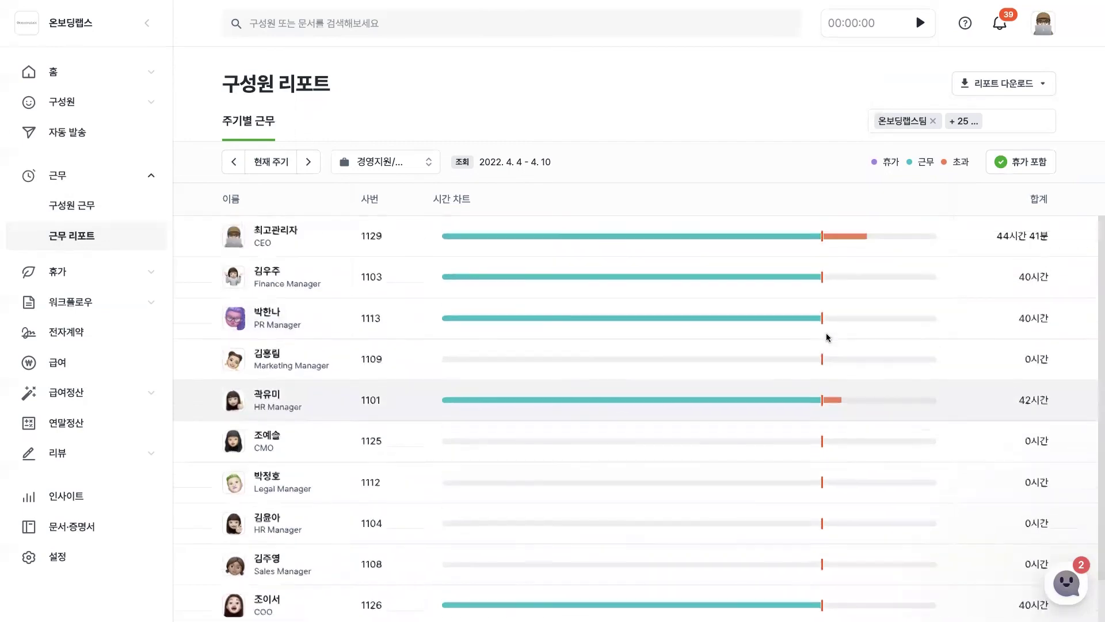
scroll(831, 390, down, 1)
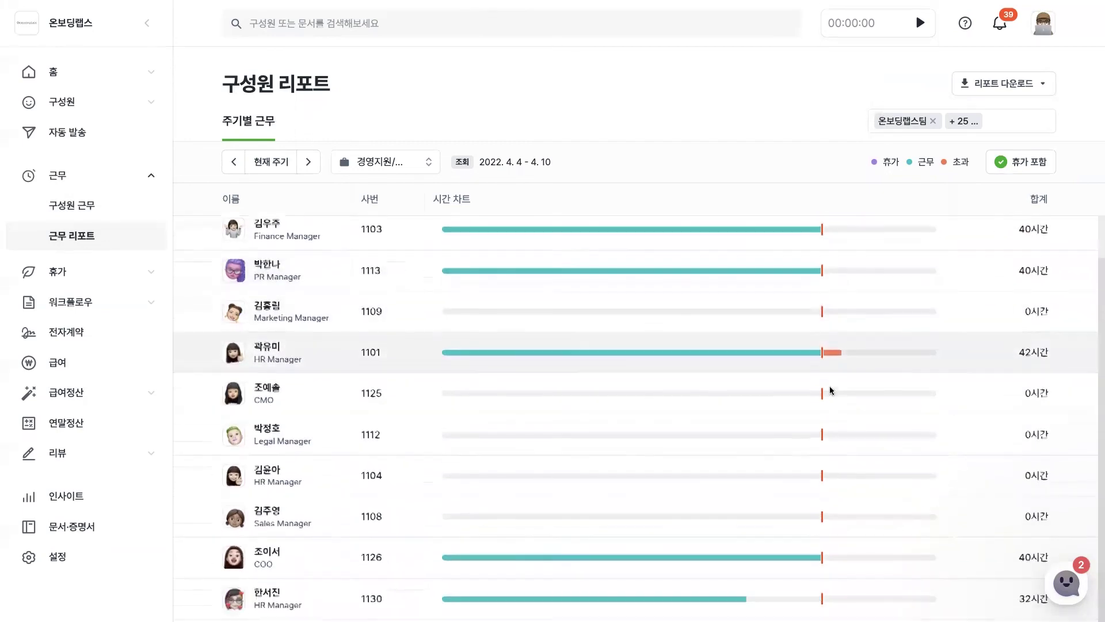
scroll(831, 390, up, 1)
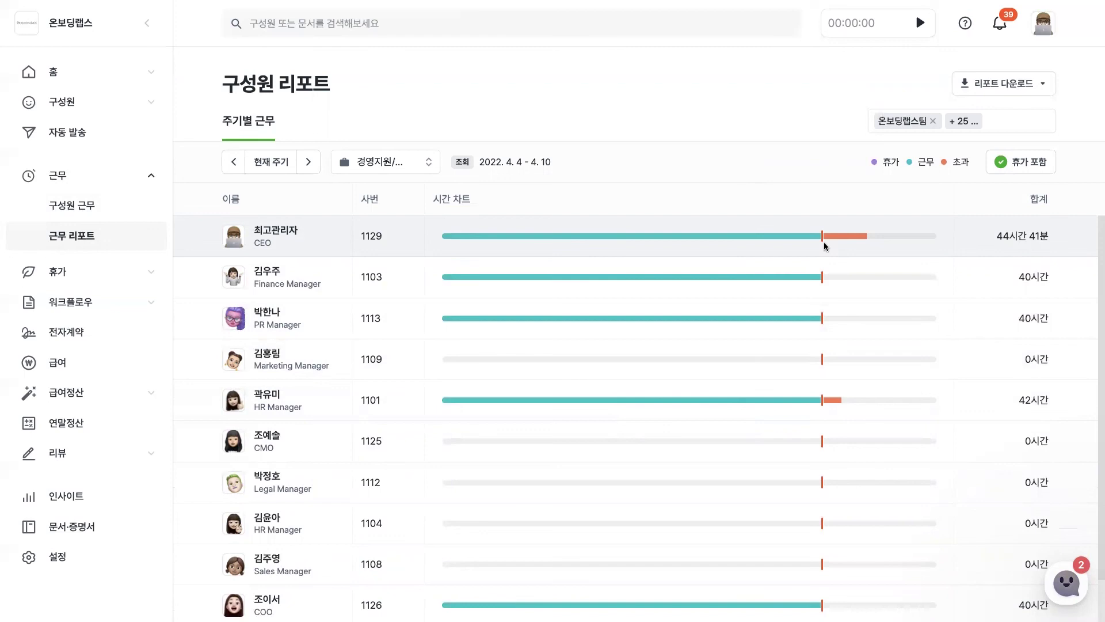
scroll(823, 241, down, 1)
scroll(823, 242, up, 1)
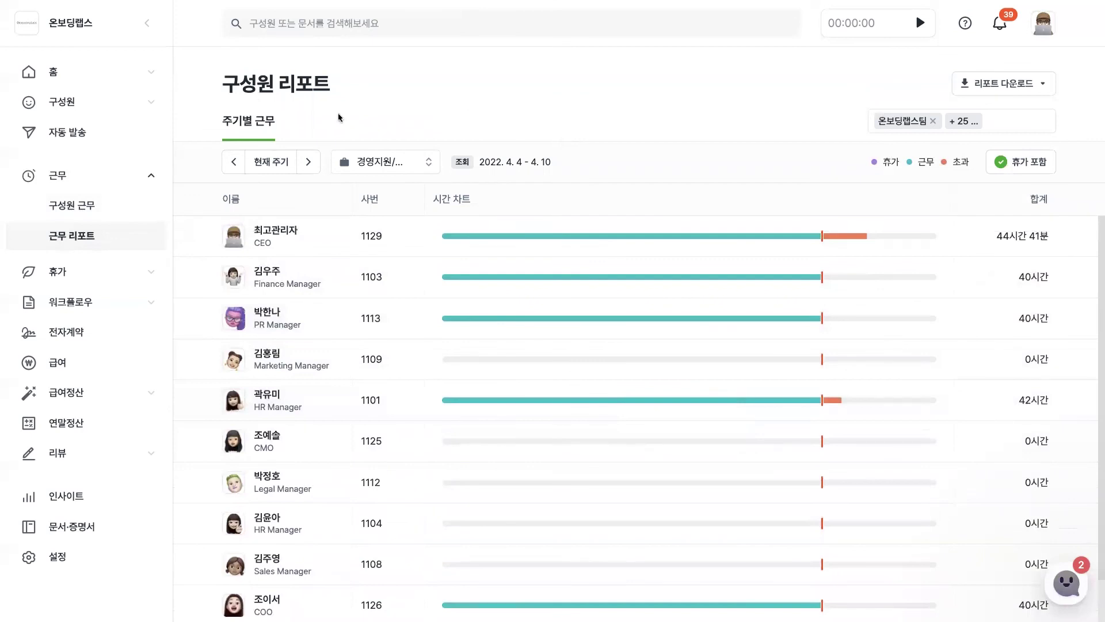
mouse_move(499, 236)
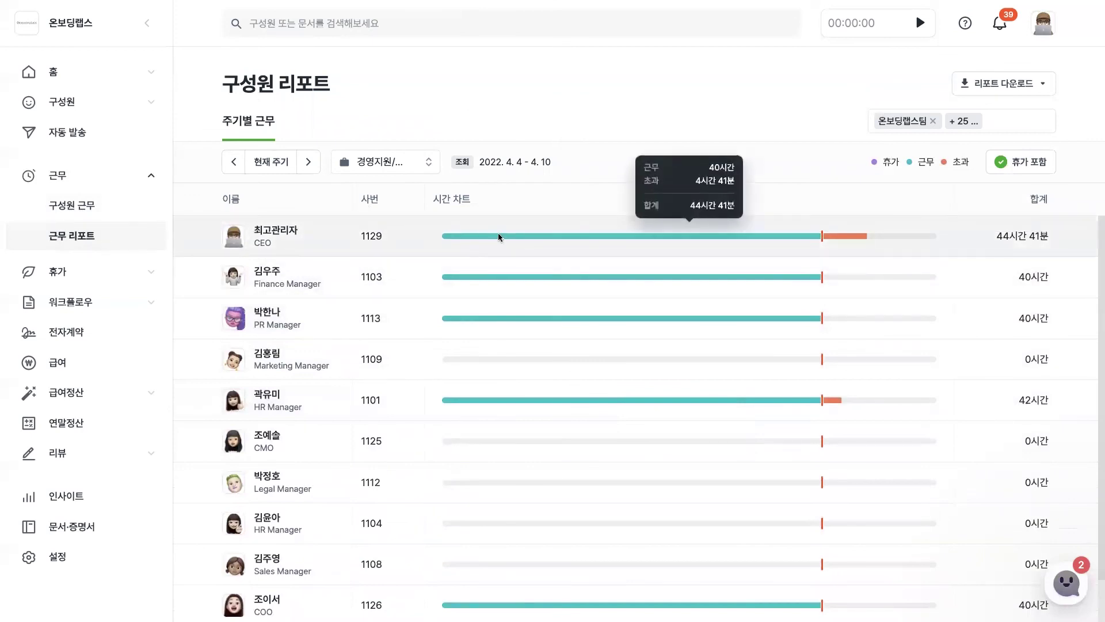